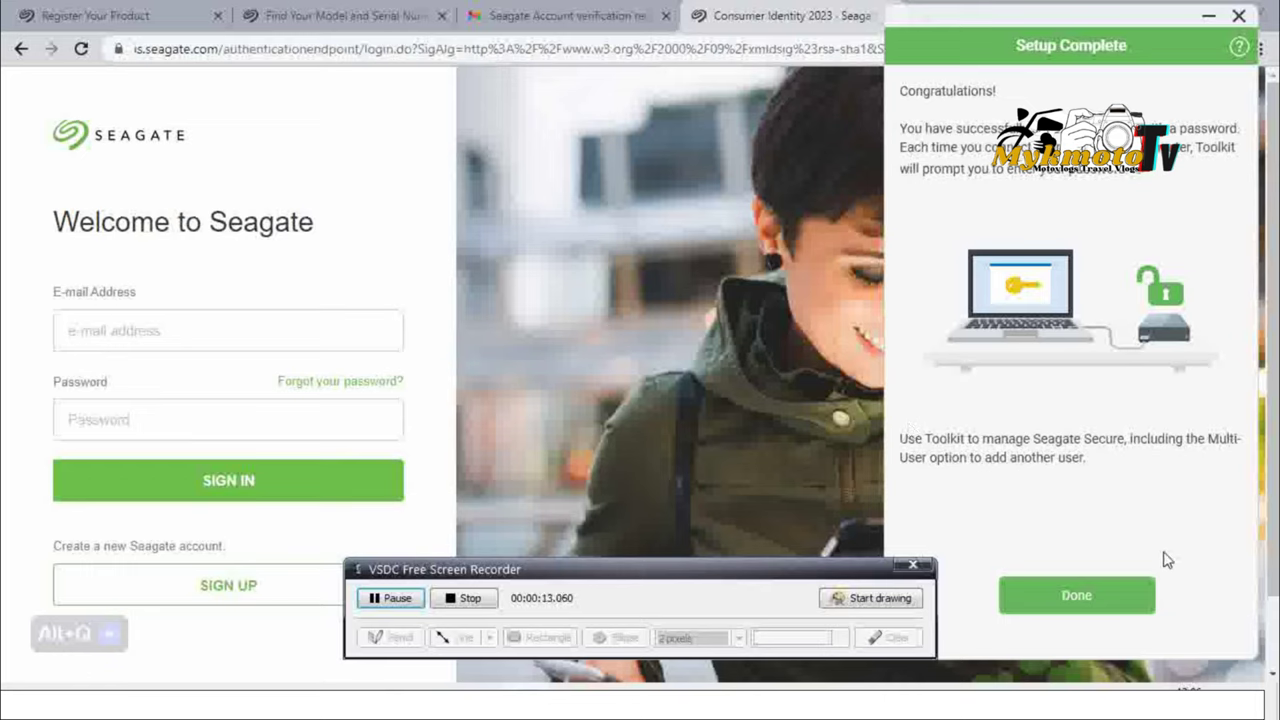
Step: Dismiss the setup-complete message and check the connected-drive list, leaving the Mirror plan page showing
{"action": "left_click", "coordinate": [1117, 604]}
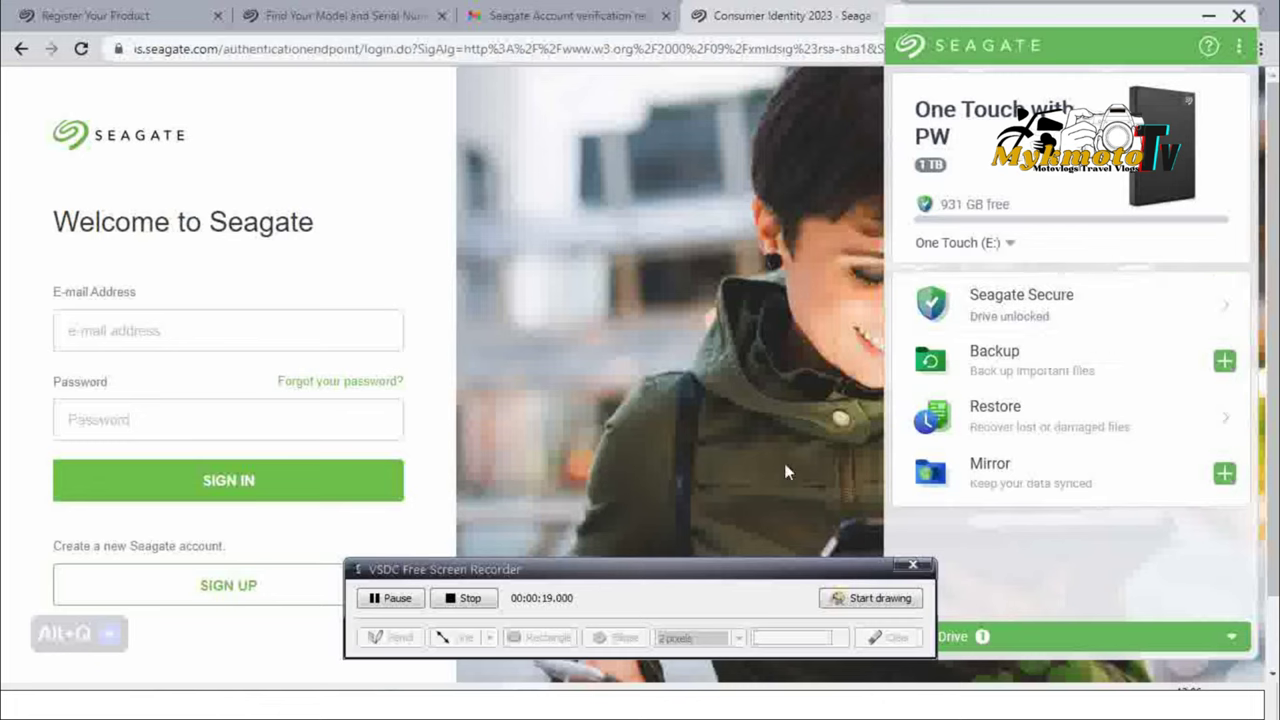
{"action": "left_click", "coordinate": [1009, 244]}
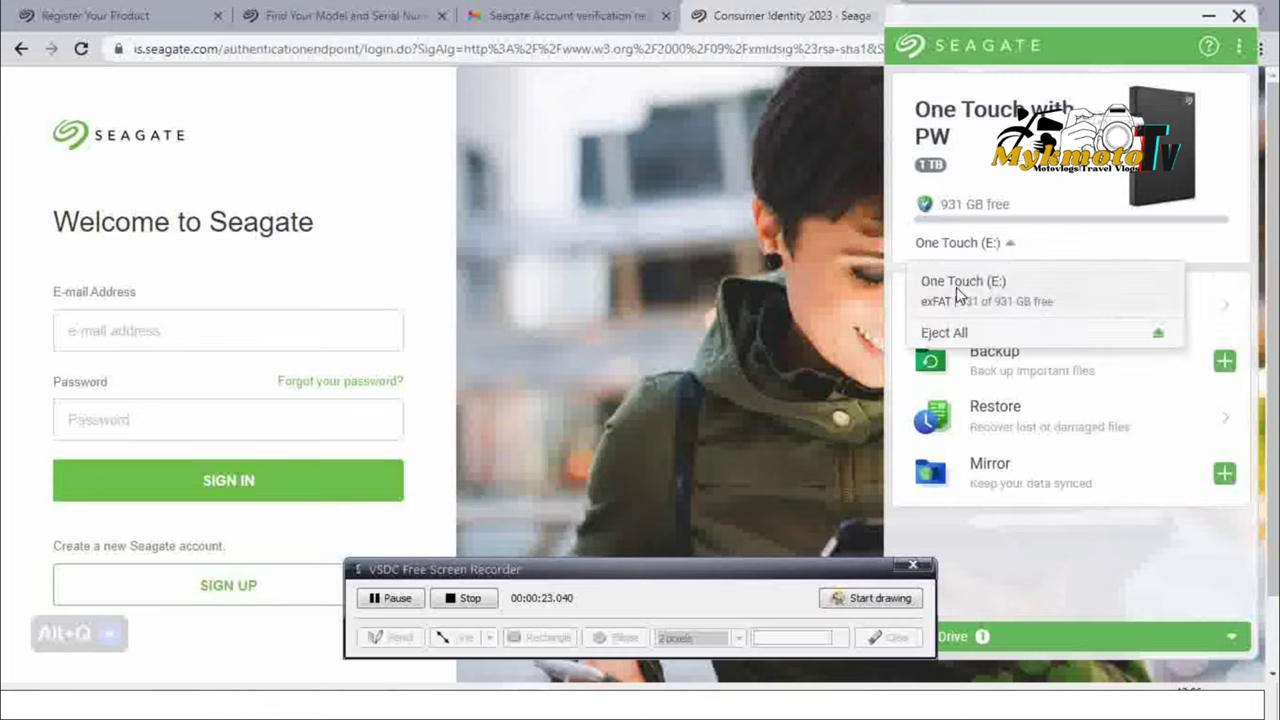
{"action": "left_click", "coordinate": [1018, 283]}
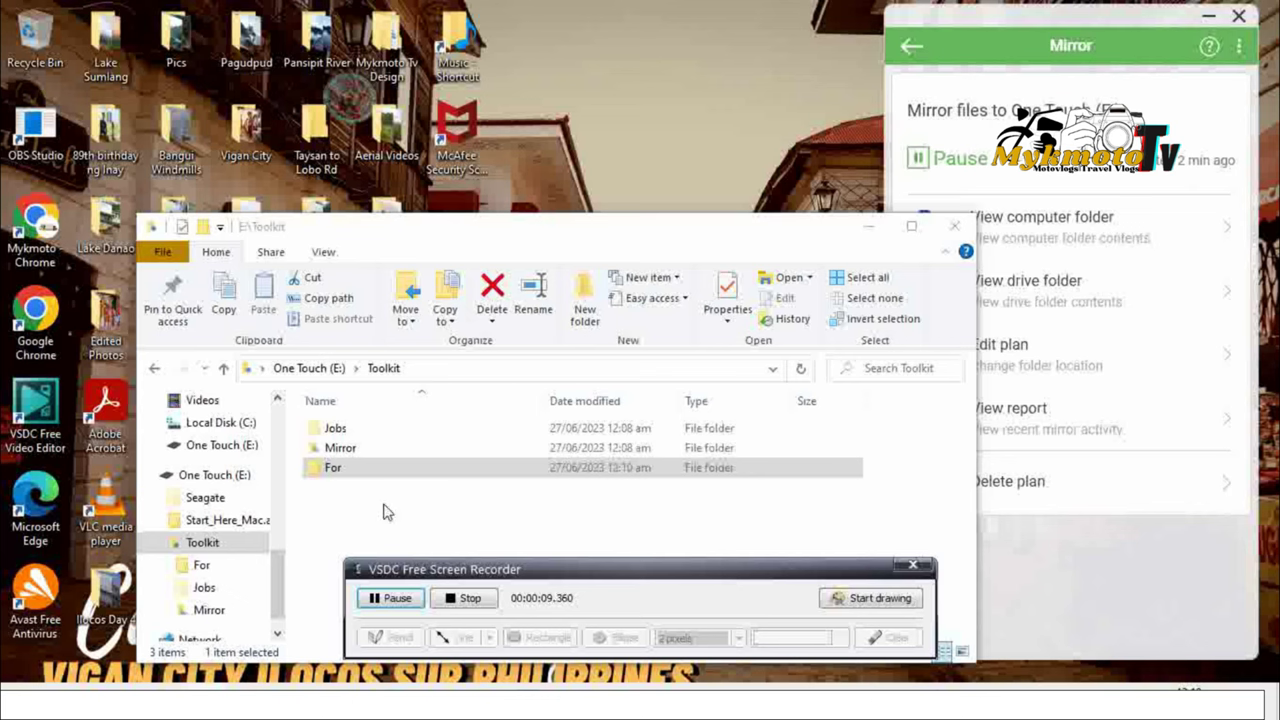
Step: Rename the drive's For folder to 'For Editing' and open the empty folder
{"action": "left_click", "coordinate": [437, 517]}
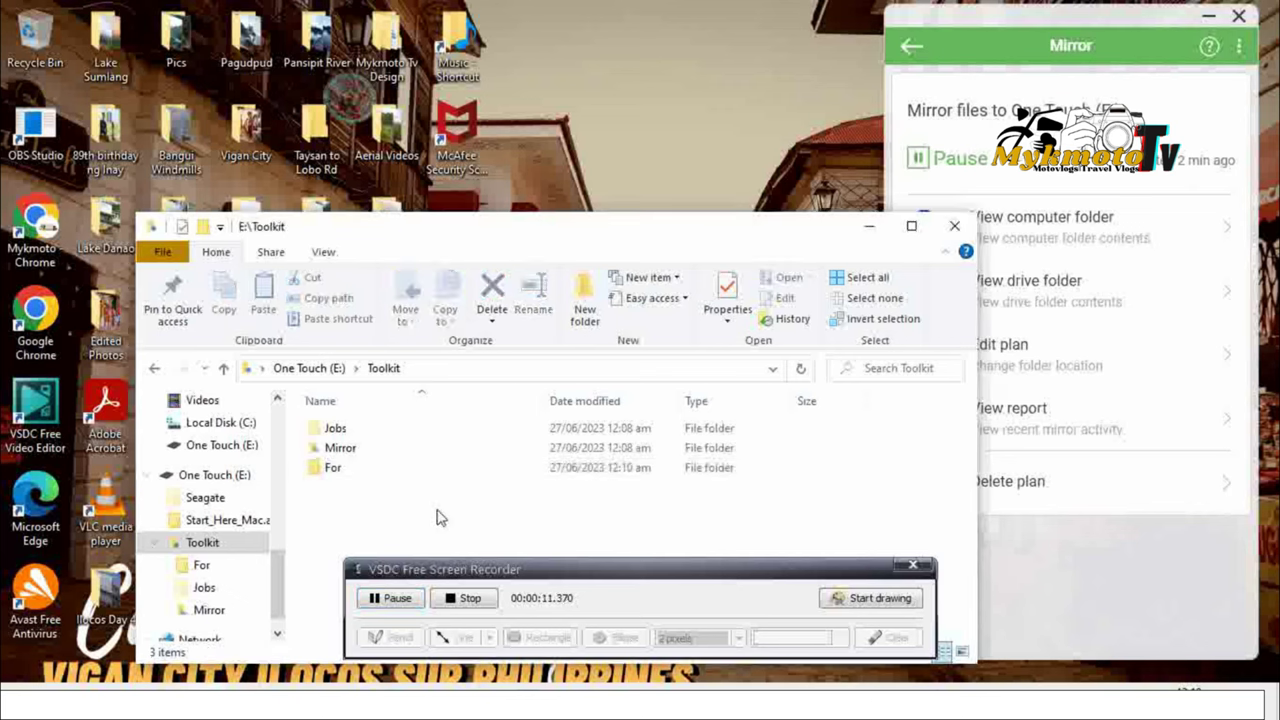
{"action": "left_click", "coordinate": [337, 478]}
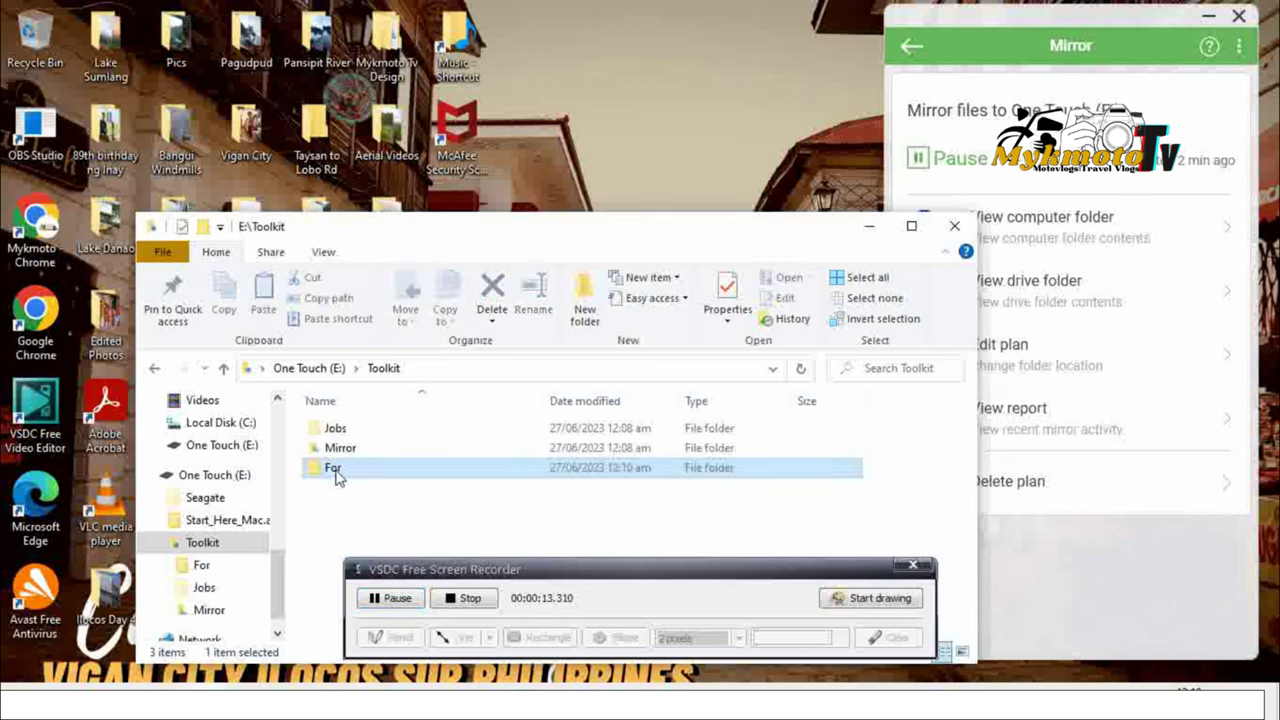
{"action": "right_click", "coordinate": [337, 478]}
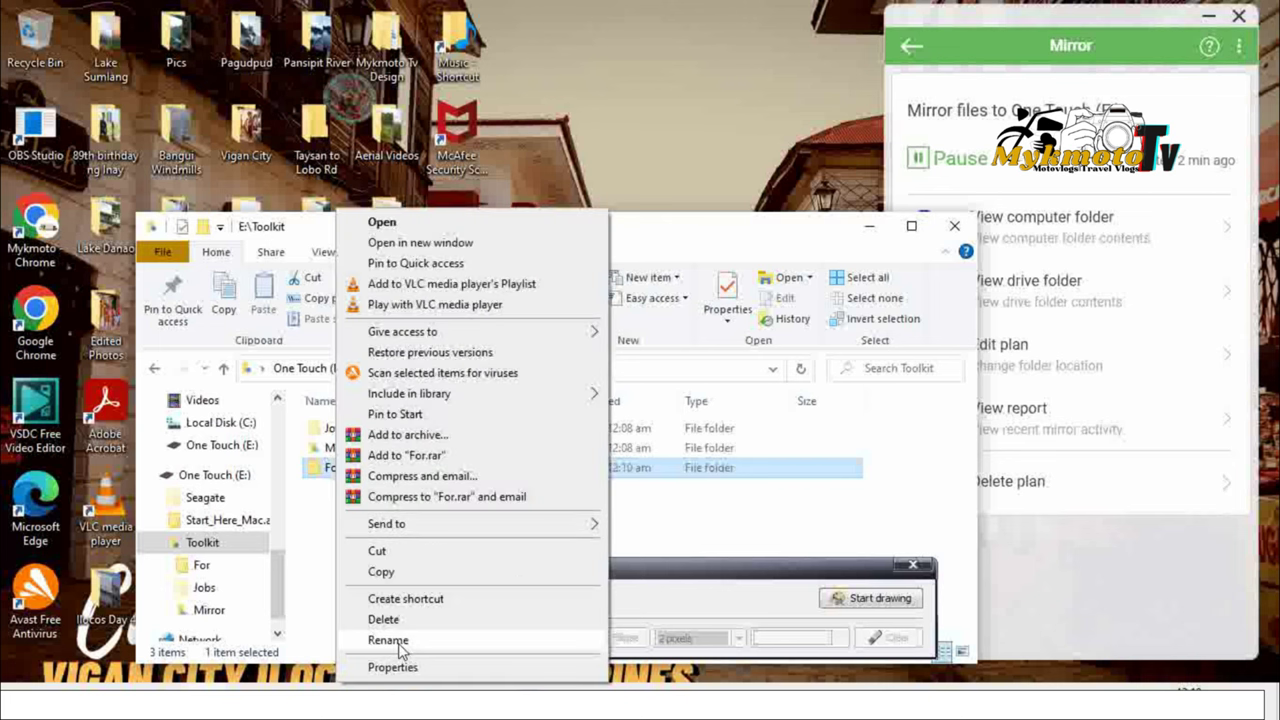
{"action": "left_click", "coordinate": [390, 641]}
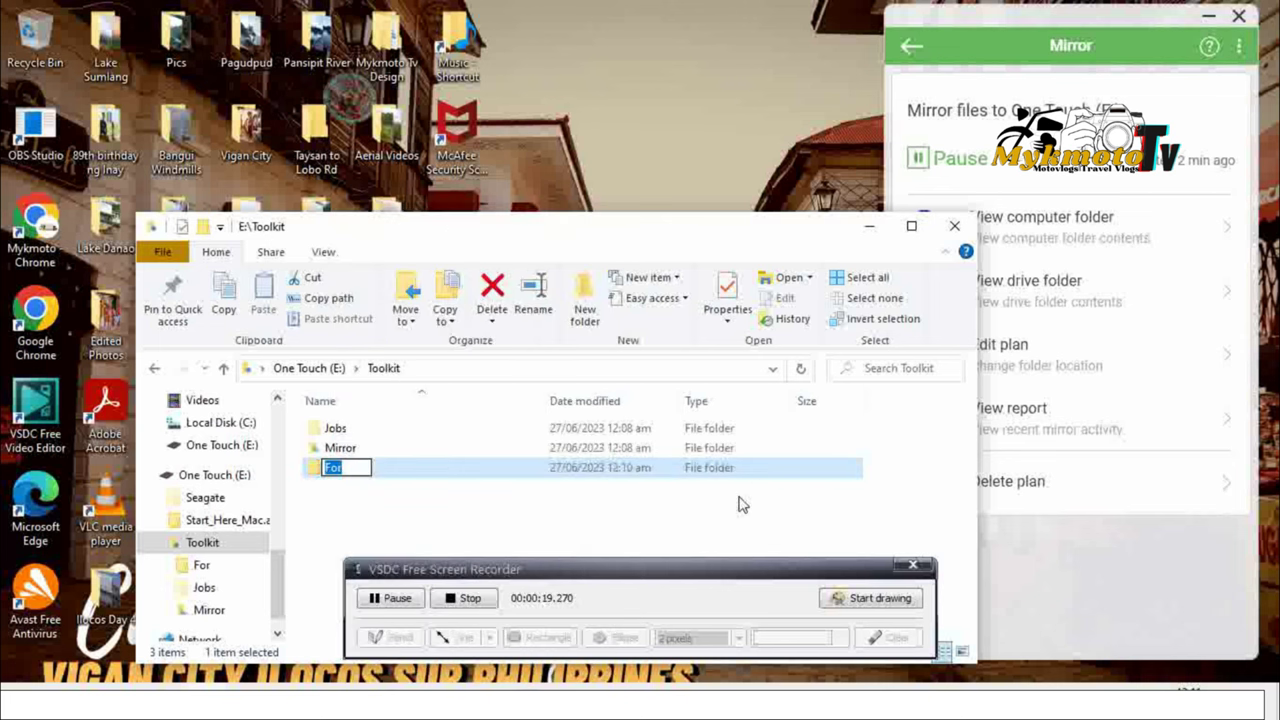
{"action": "key", "text": "BackSpace"}
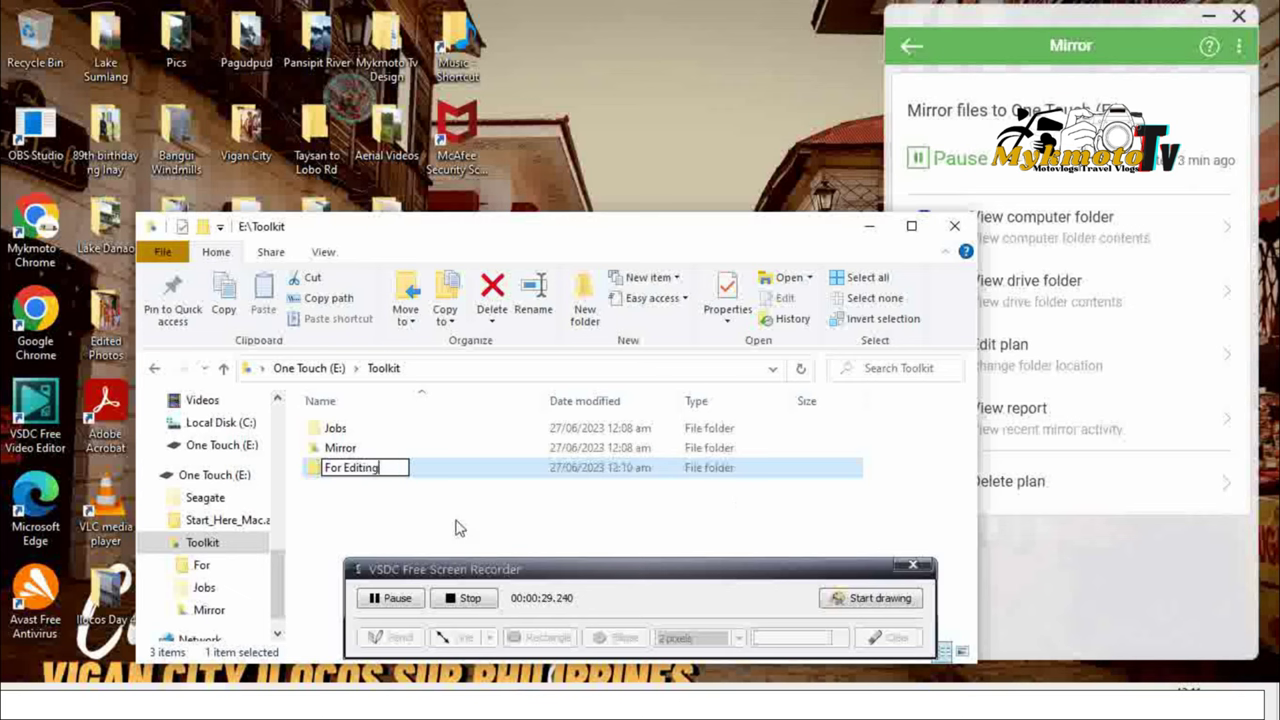
{"action": "key", "text": "Return"}
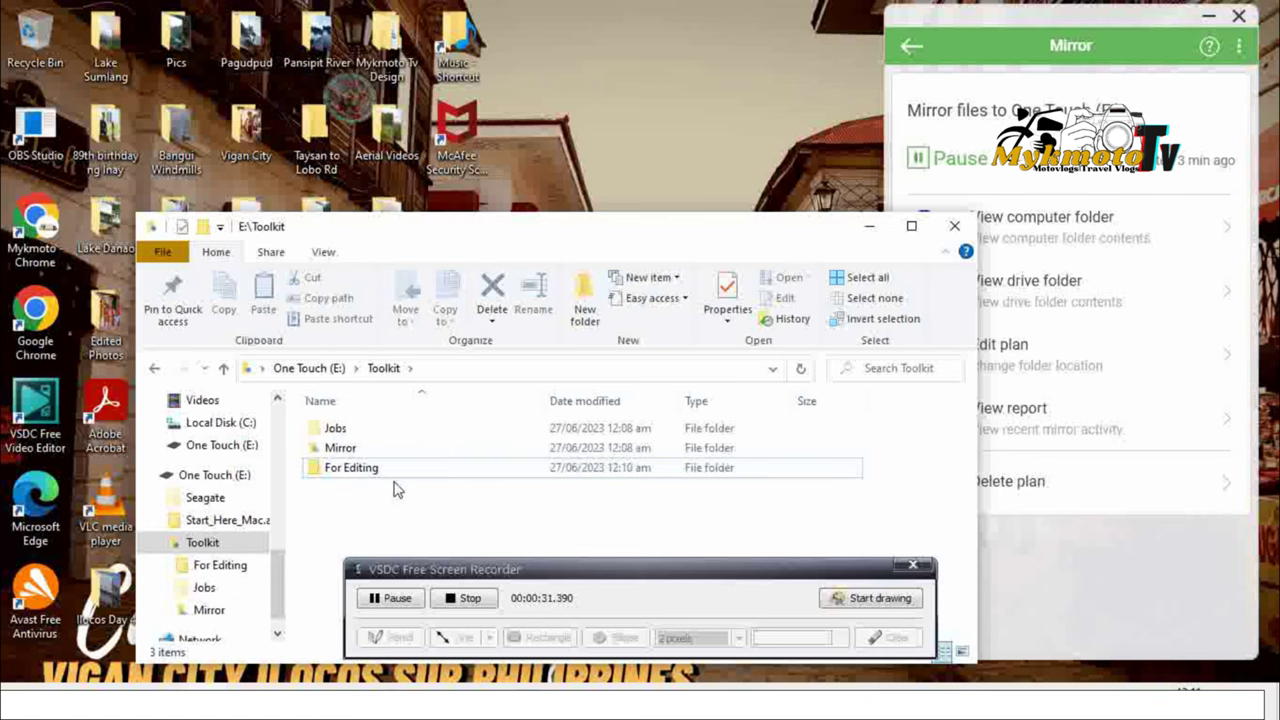
{"action": "double_click", "coordinate": [393, 476]}
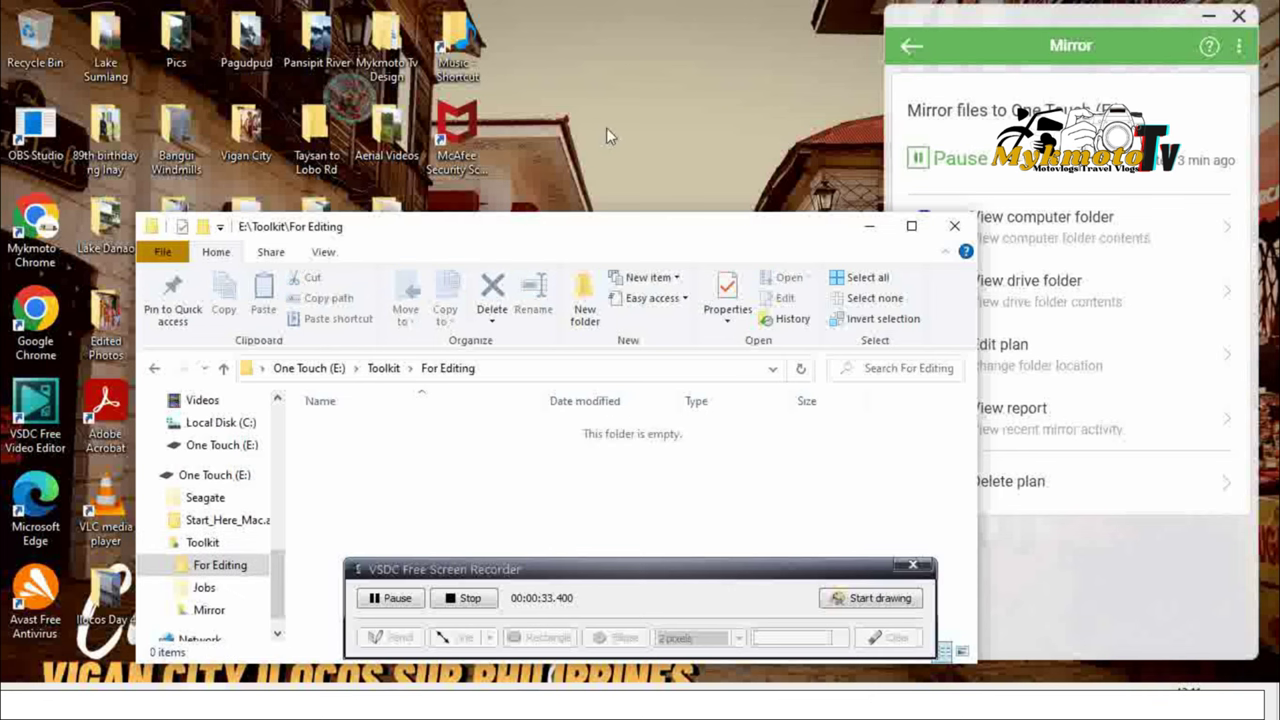
Step: Open the Mt.Pinatubo Pictures folder from the desktop beside the For Editing window
{"action": "left_click_drag", "start_coordinate": [600, 246], "coordinate": [890, 81]}
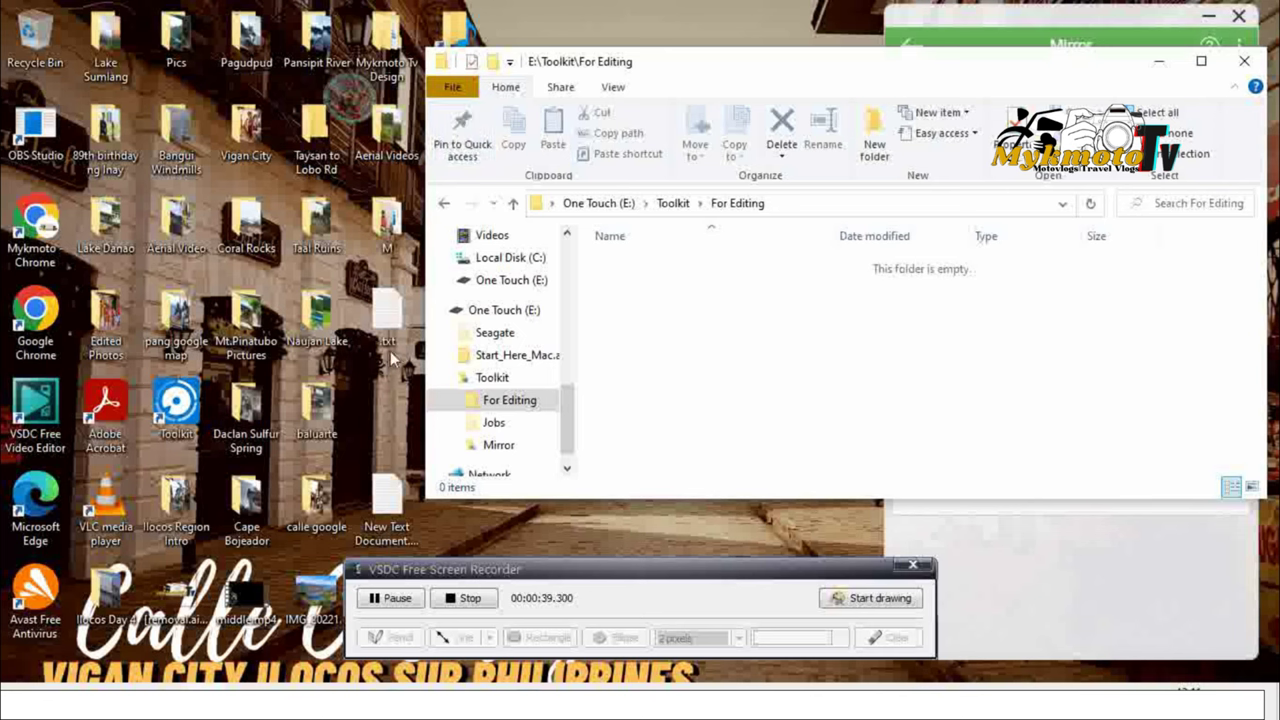
{"action": "double_click", "coordinate": [250, 330]}
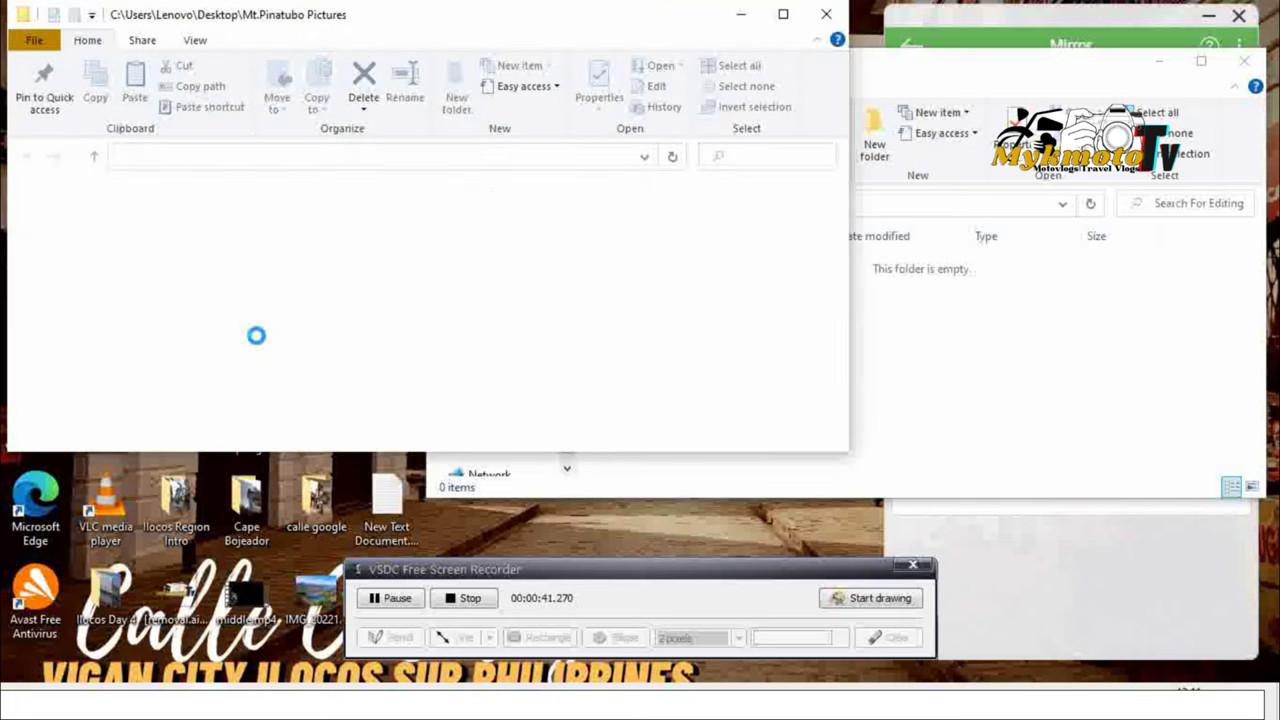
{"action": "scroll", "coordinate": [545, 343], "scroll_direction": "down", "scroll_amount": 5}
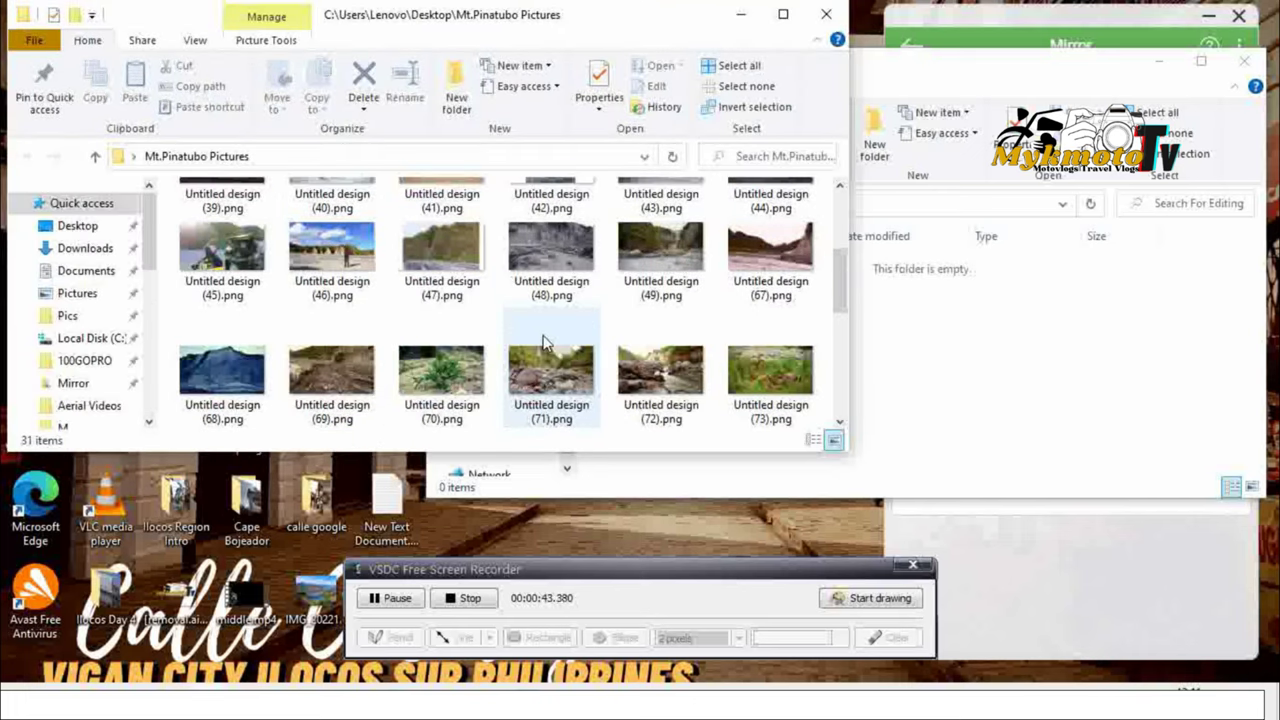
{"action": "scroll", "coordinate": [545, 350], "scroll_direction": "up", "scroll_amount": 5}
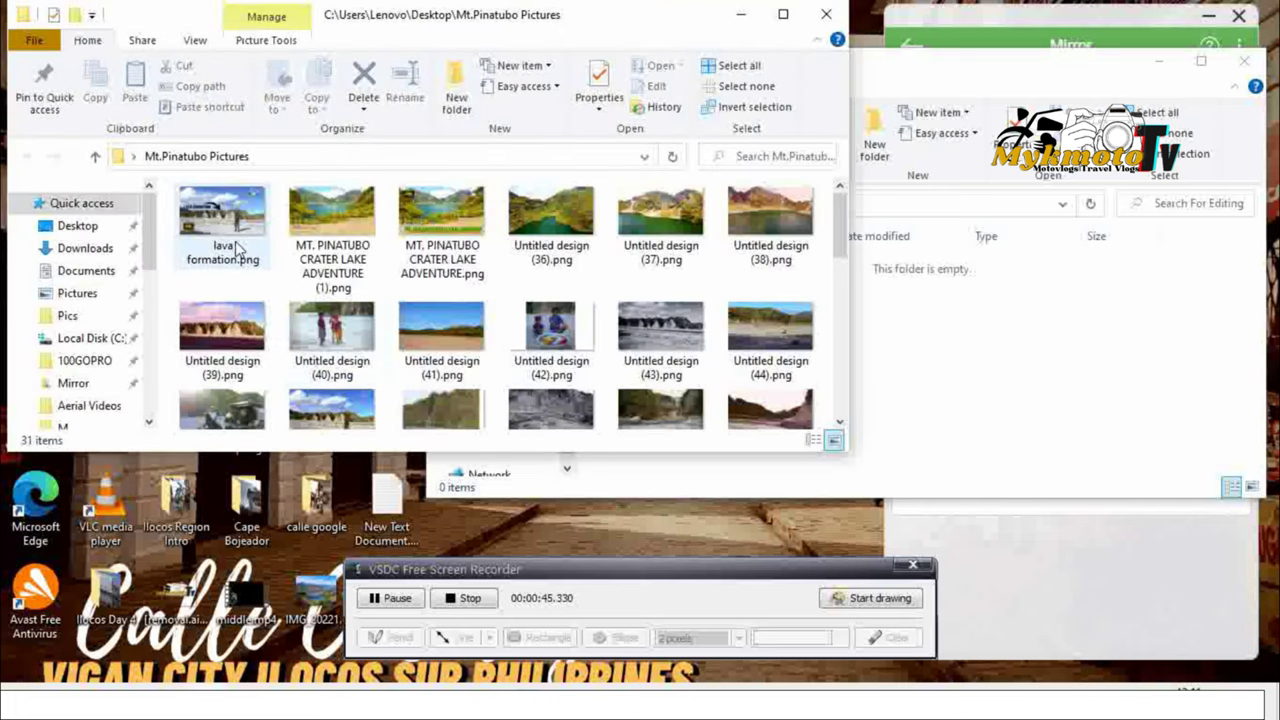
Step: Copy MT. PINATUBO CRATER LAKE ADVENTURE (1).png and MT. PINATUBO CRATER LAKE ADVENTURE.png into For Editing
{"action": "left_click", "coordinate": [316, 240]}
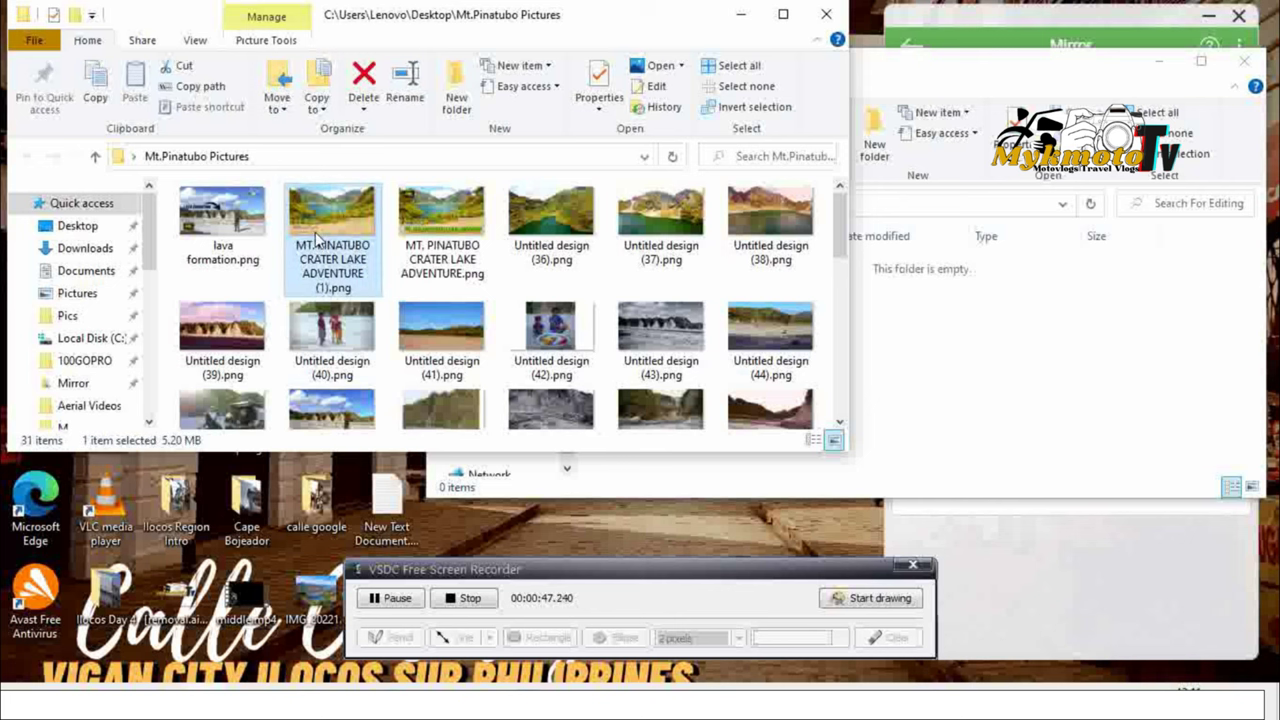
{"action": "left_click_drag", "start_coordinate": [317, 238], "coordinate": [980, 406]}
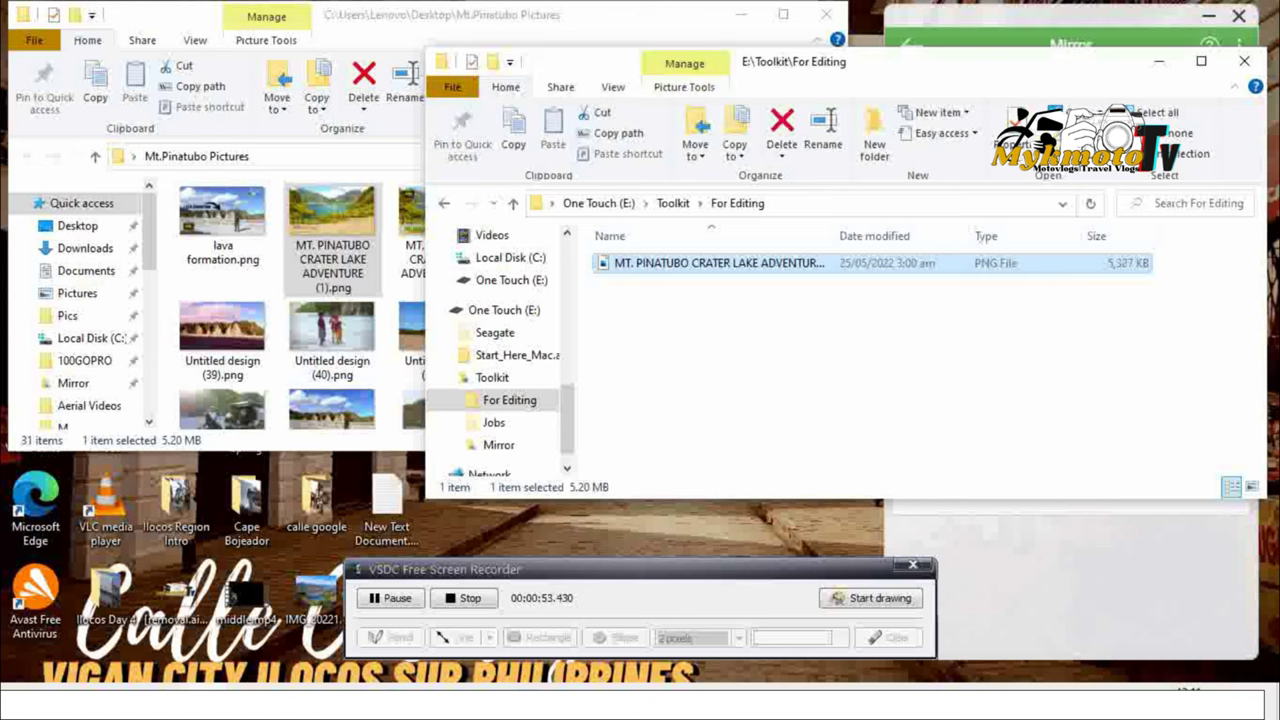
{"action": "left_click", "coordinate": [418, 255]}
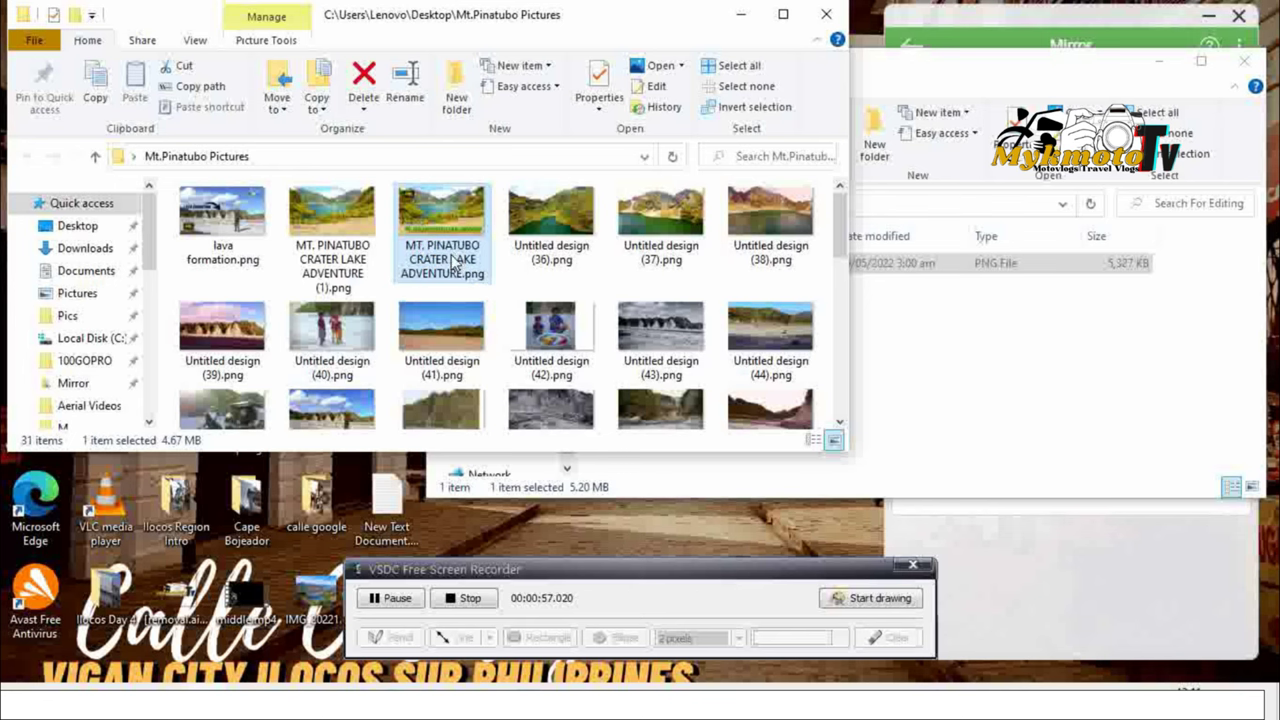
{"action": "left_click_drag", "start_coordinate": [1145, 475], "coordinate": [1040, 390]}
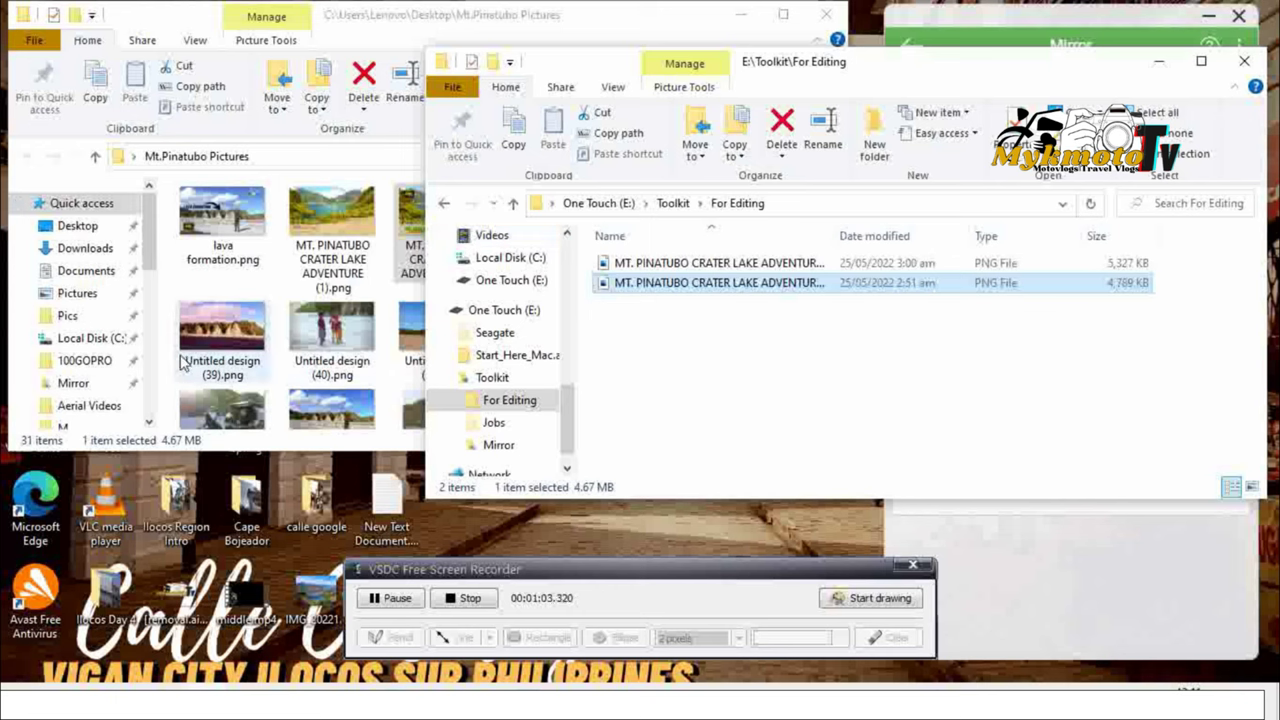
{"action": "scroll", "coordinate": [145, 350], "scroll_direction": "down", "scroll_amount": 1}
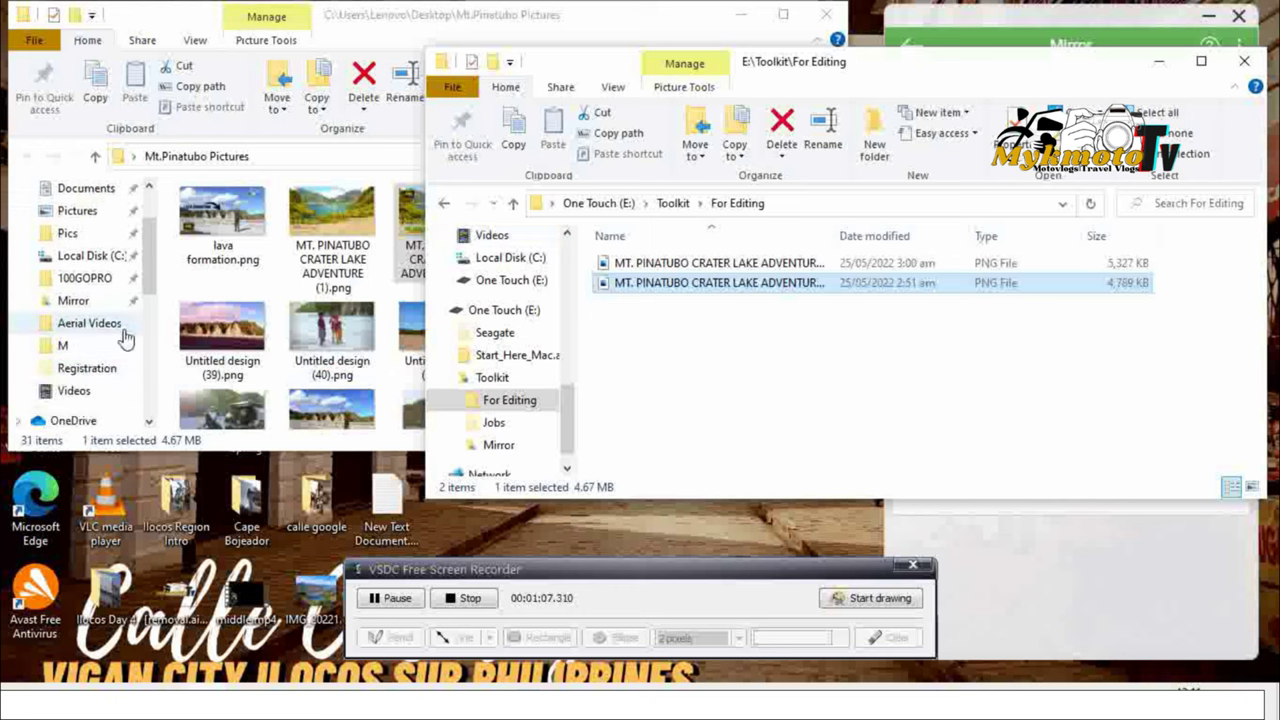
Step: Open the Videos folder and select antipolo cathedral.mp4
{"action": "scroll", "coordinate": [85, 330], "scroll_direction": "up", "scroll_amount": 1}
{"action": "scroll", "coordinate": [70, 350], "scroll_direction": "down", "scroll_amount": 4}
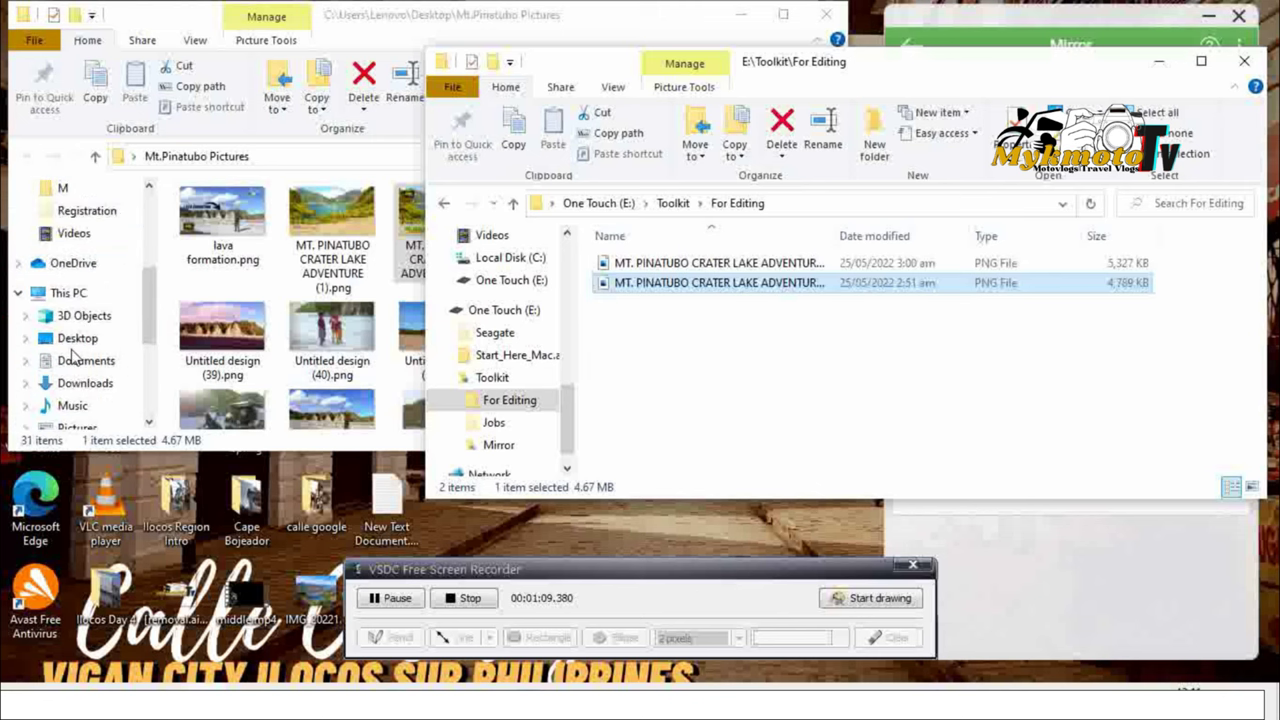
{"action": "scroll", "coordinate": [50, 370], "scroll_direction": "down", "scroll_amount": 1}
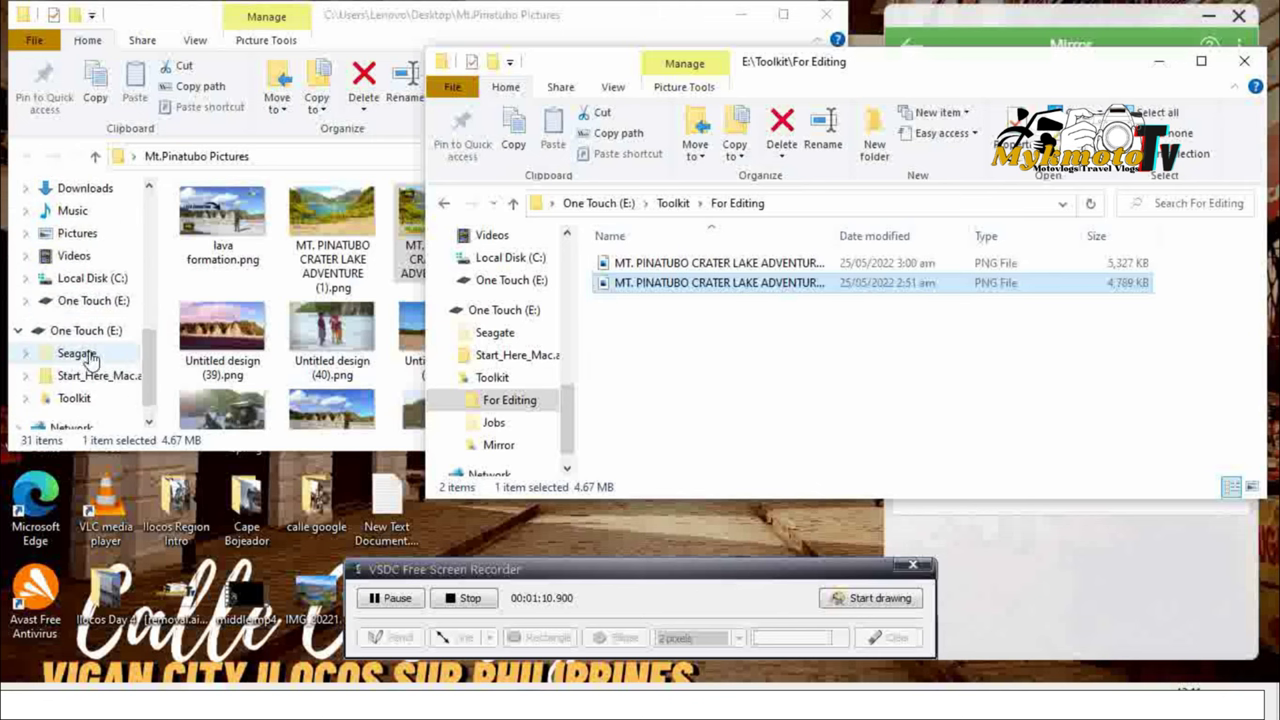
{"action": "left_click", "coordinate": [84, 262]}
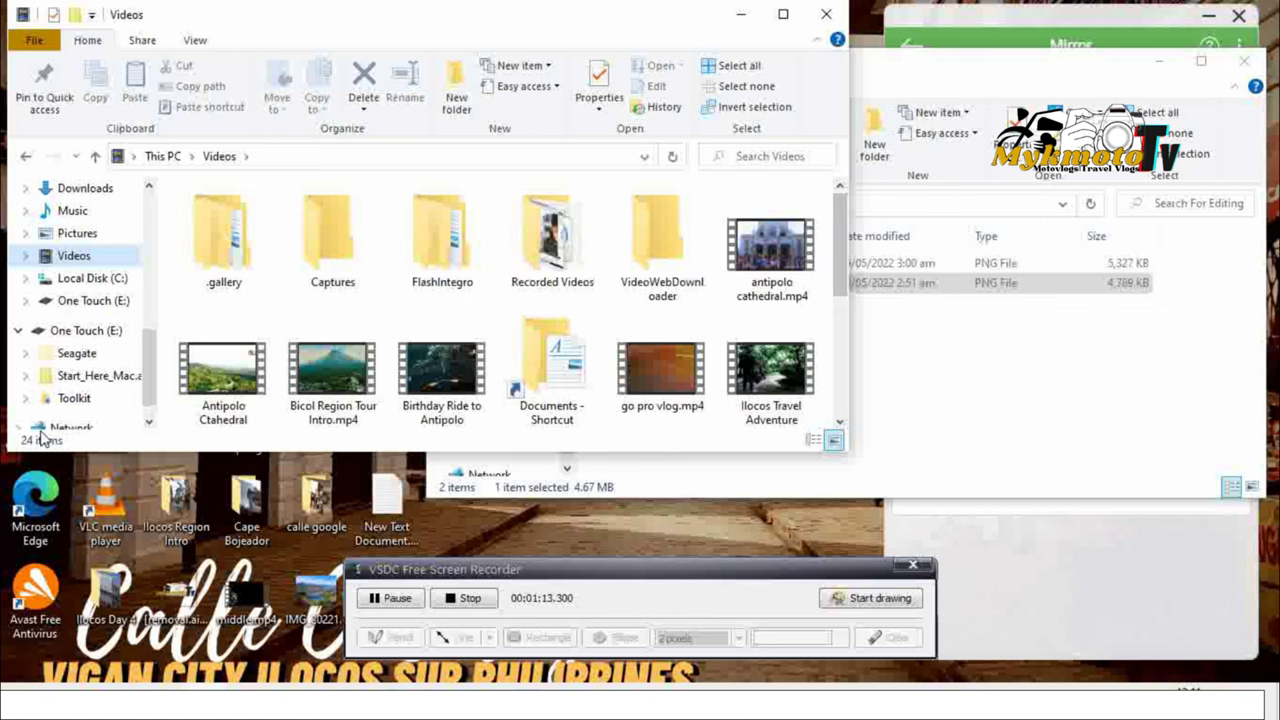
{"action": "scroll", "coordinate": [362, 340], "scroll_direction": "down", "scroll_amount": 2}
{"action": "scroll", "coordinate": [600, 300], "scroll_direction": "up", "scroll_amount": 2}
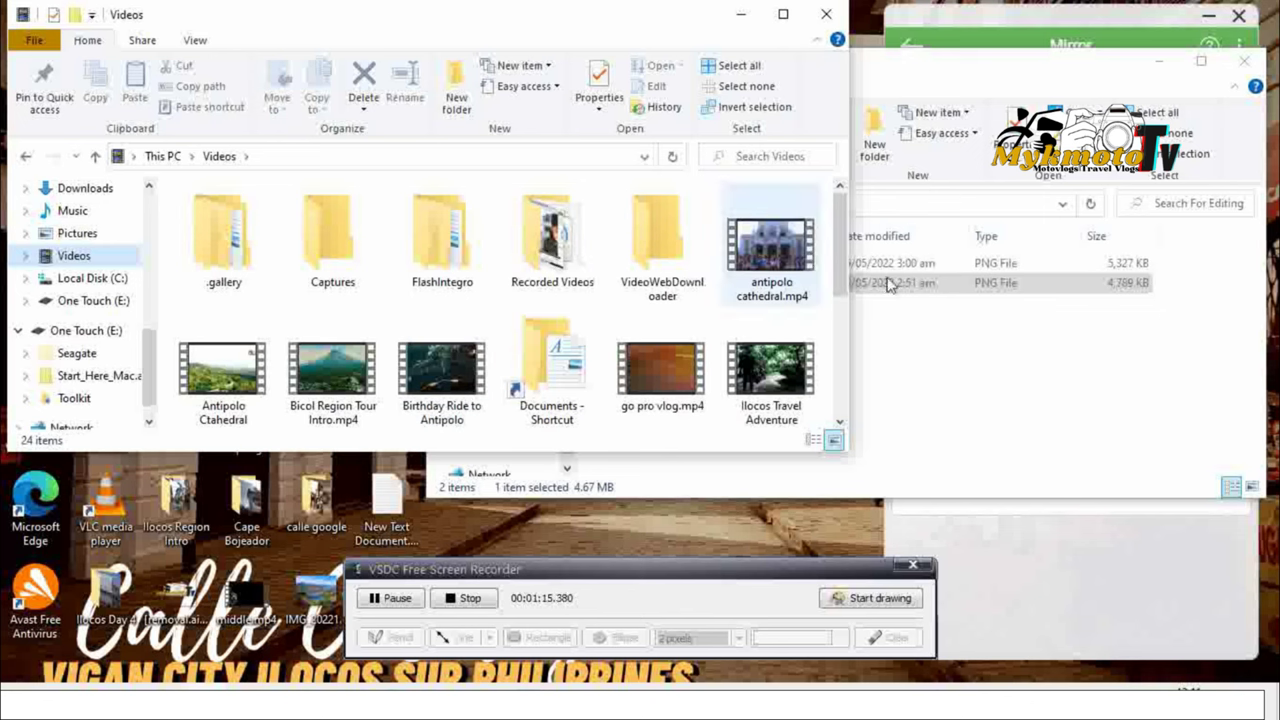
{"action": "left_click", "coordinate": [798, 290]}
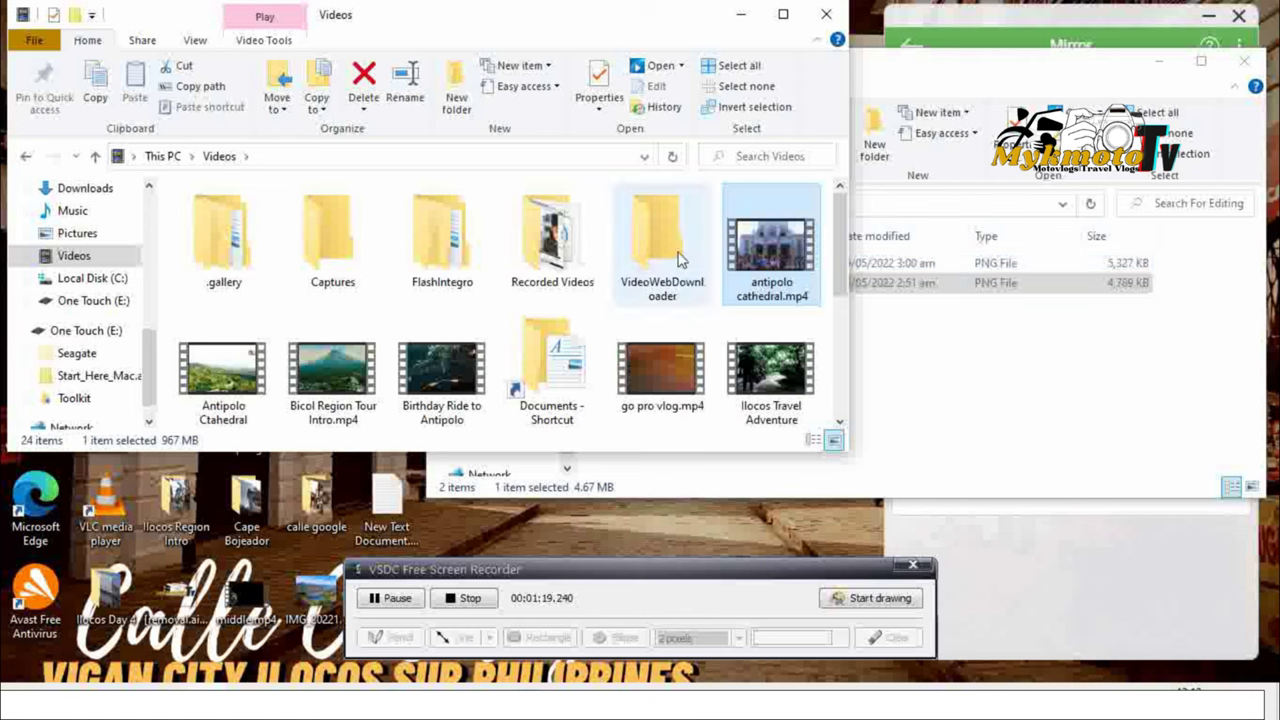
Step: Copy antipolo cathedral.mp4 from Videos into the For Editing folder
{"action": "scroll", "coordinate": [677, 350], "scroll_direction": "down", "scroll_amount": 3}
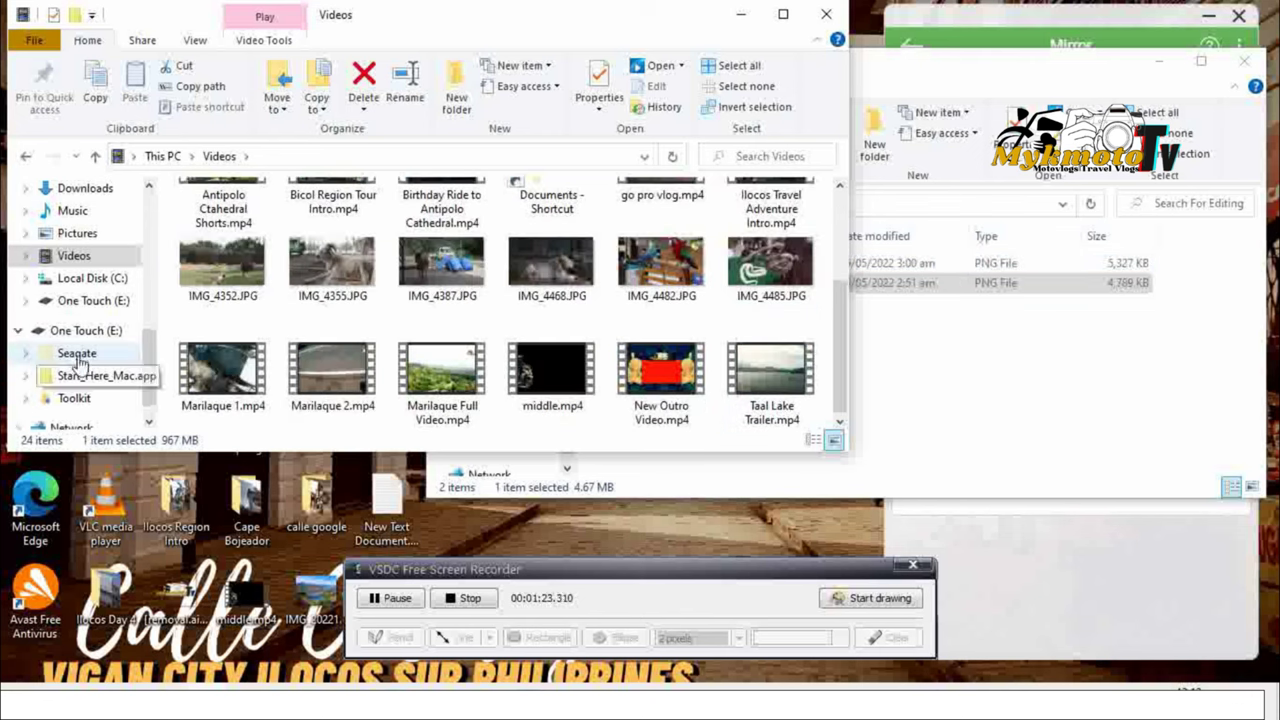
{"action": "scroll", "coordinate": [55, 405], "scroll_direction": "up", "scroll_amount": 3}
{"action": "scroll", "coordinate": [77, 315], "scroll_direction": "up", "scroll_amount": 1}
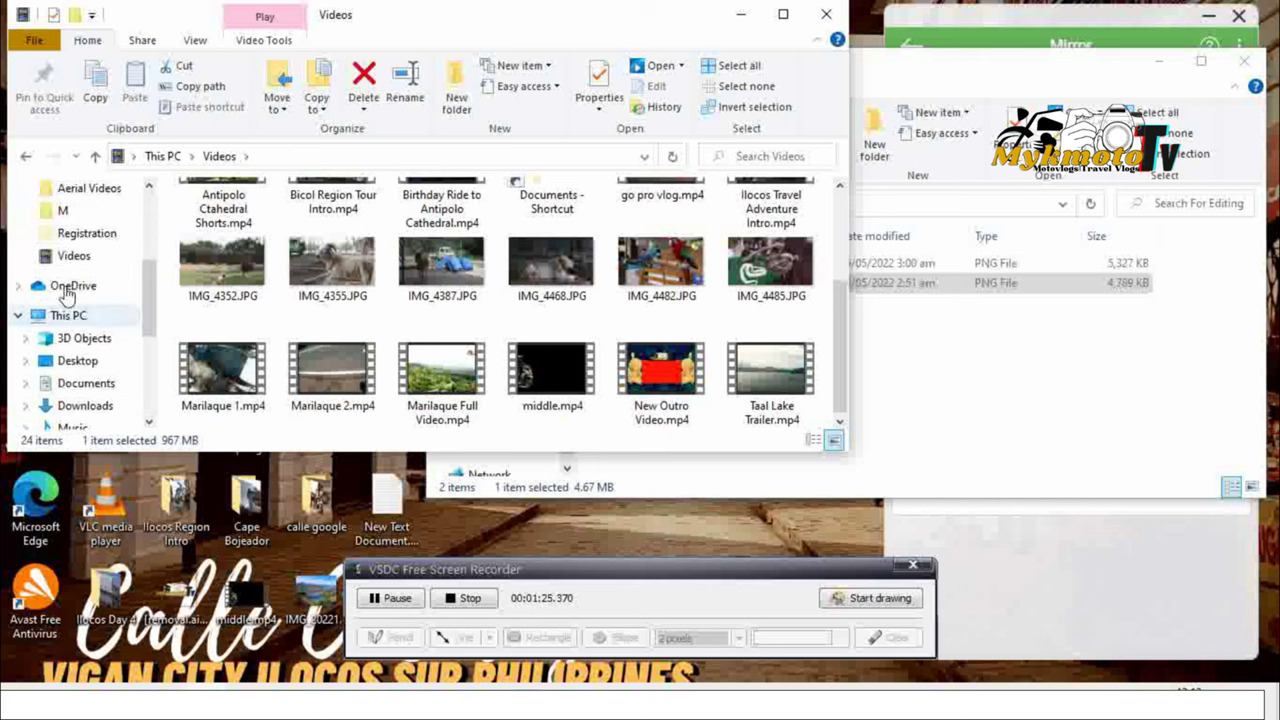
{"action": "left_click", "coordinate": [73, 256]}
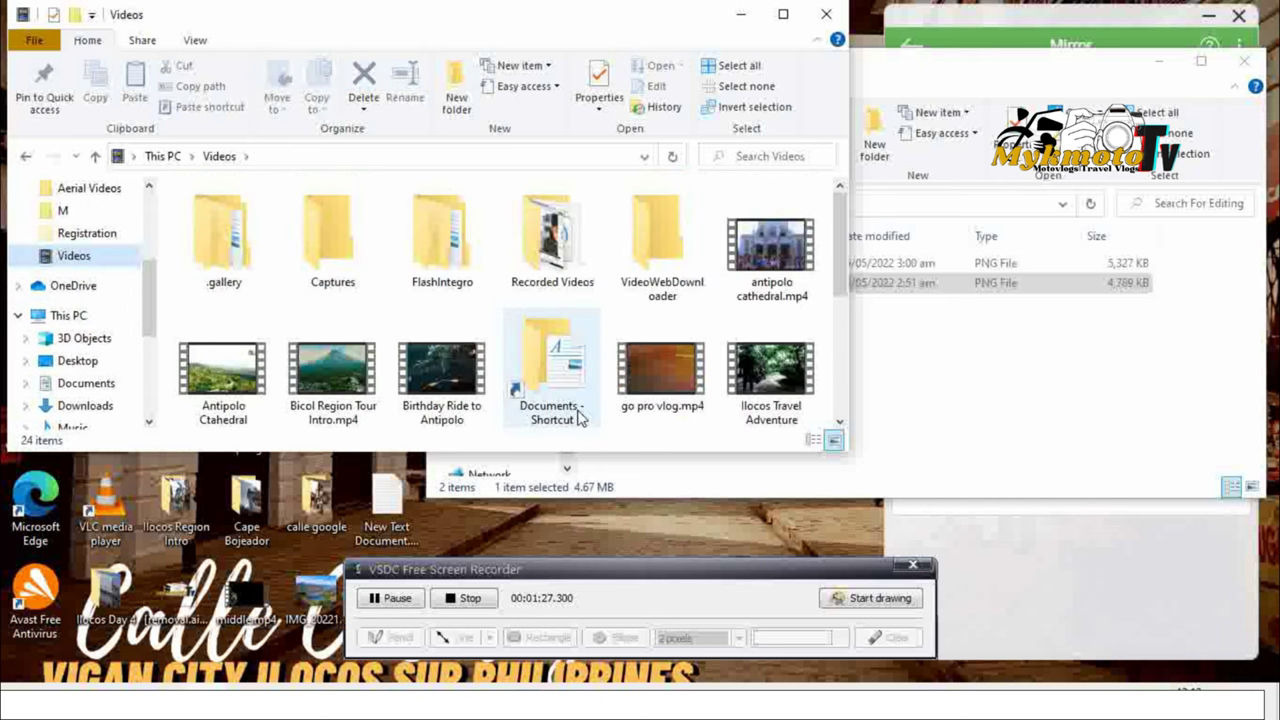
{"action": "scroll", "coordinate": [442, 375], "scroll_direction": "down", "scroll_amount": 1}
{"action": "scroll", "coordinate": [447, 376], "scroll_direction": "up", "scroll_amount": 1}
{"action": "scroll", "coordinate": [447, 376], "scroll_direction": "down", "scroll_amount": 2}
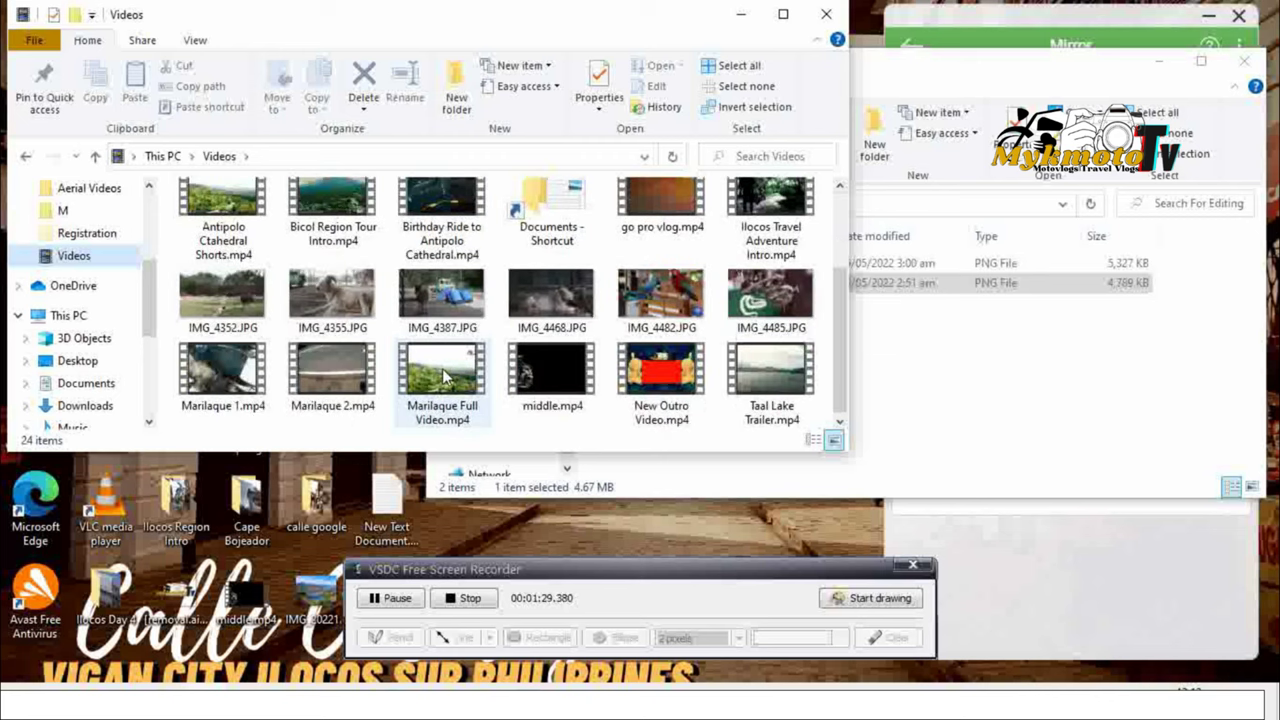
{"action": "scroll", "coordinate": [445, 375], "scroll_direction": "up", "scroll_amount": 2}
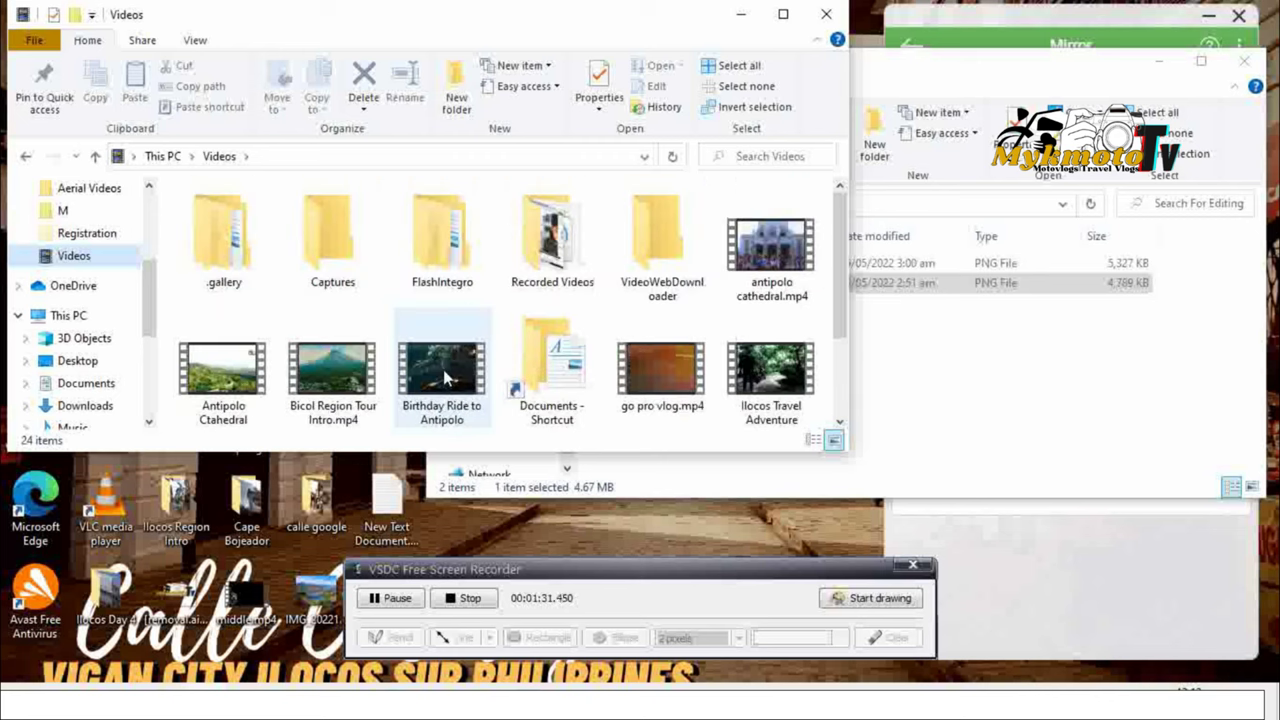
{"action": "left_click", "coordinate": [783, 283]}
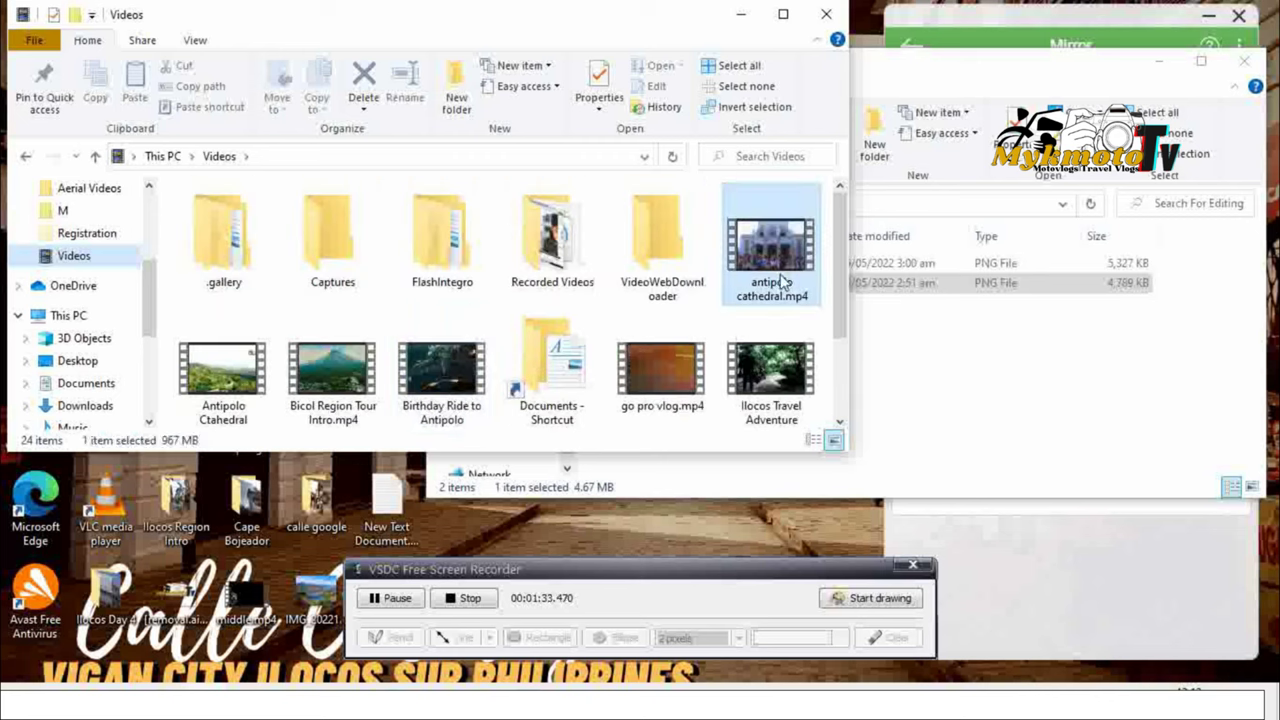
{"action": "left_click_drag", "start_coordinate": [783, 285], "coordinate": [997, 394]}
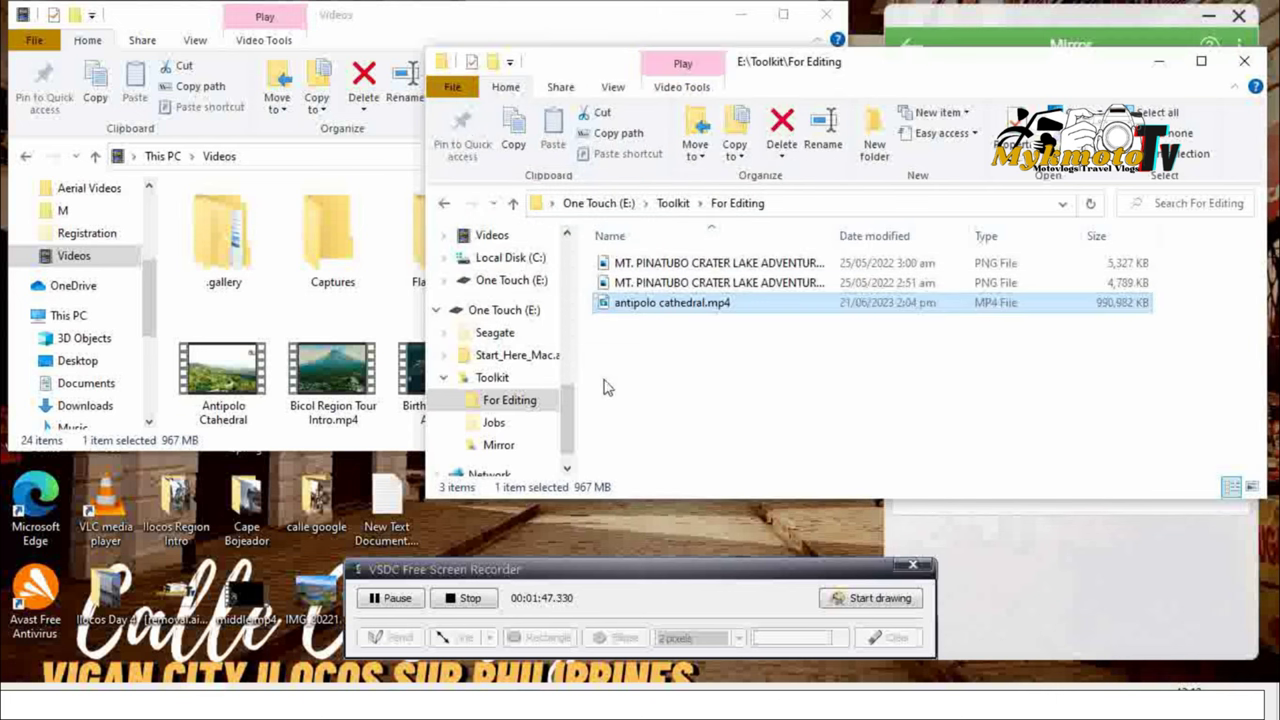
Step: Copy Antipolo Cthedral Shorts.mp4 from Videos into For Editing, bringing it to four items
{"action": "left_click", "coordinate": [1082, 336]}
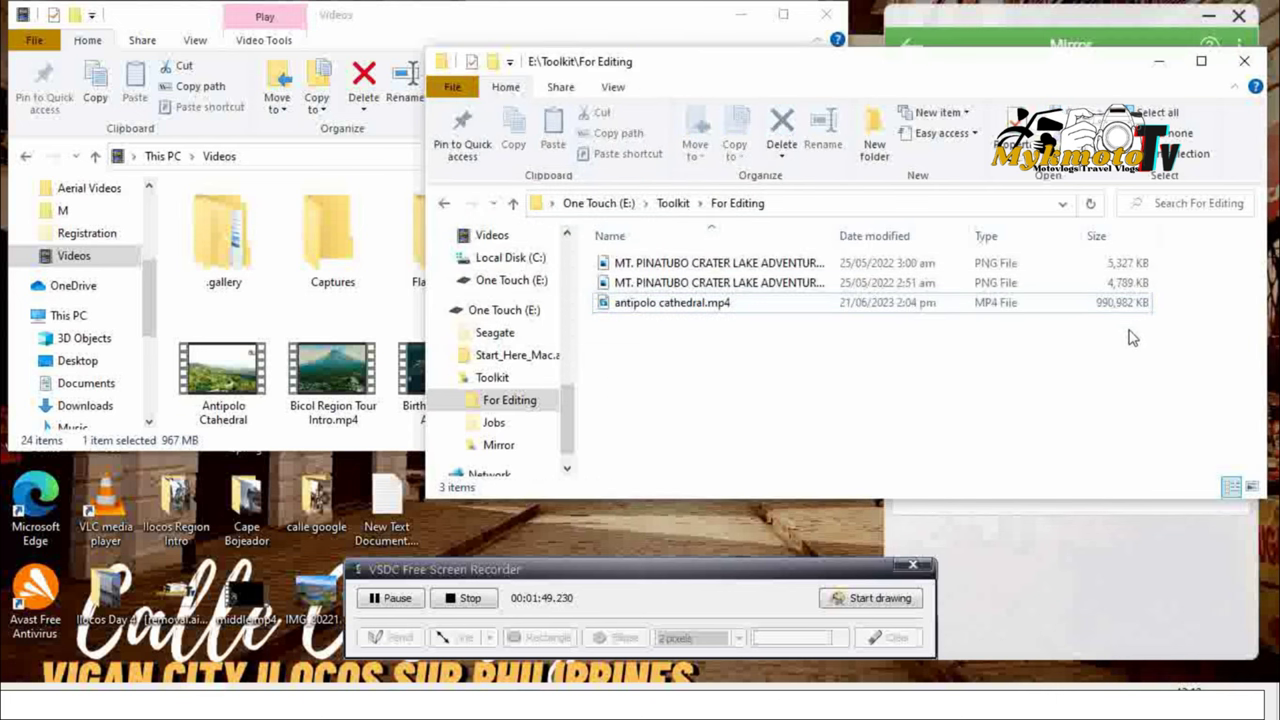
{"action": "left_click", "coordinate": [437, 27]}
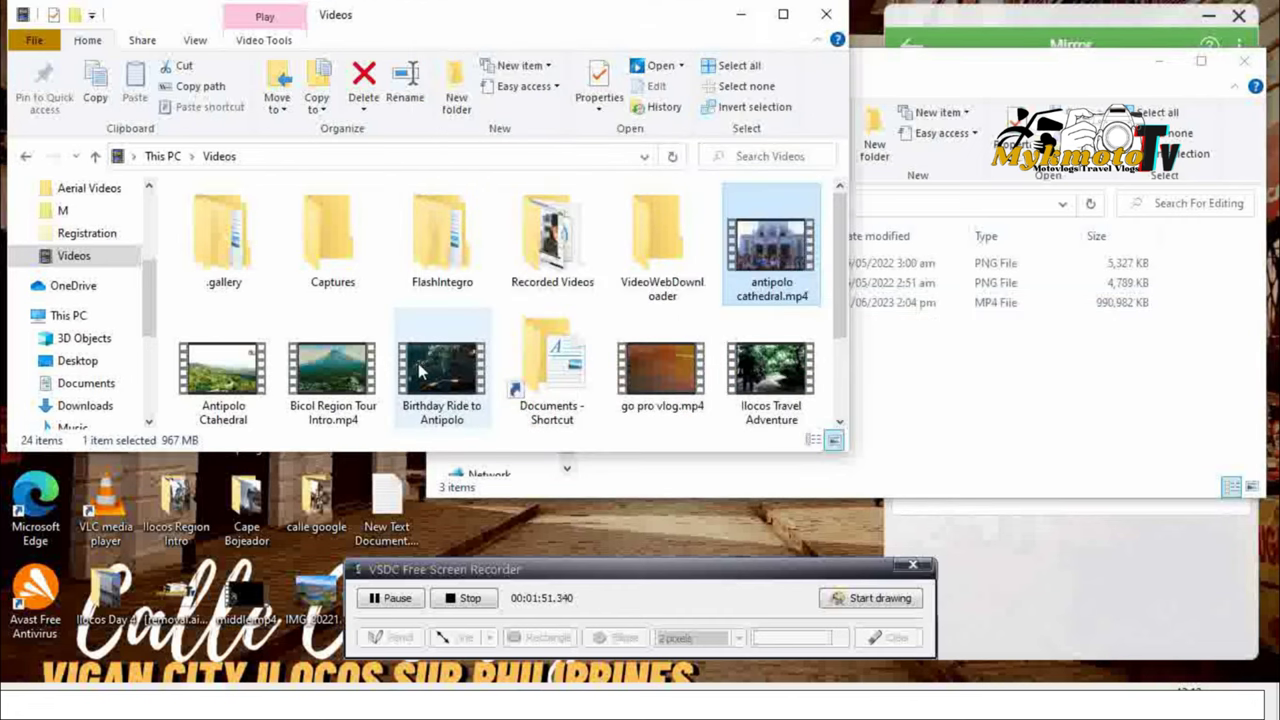
{"action": "scroll", "coordinate": [425, 365], "scroll_direction": "down", "scroll_amount": 1}
{"action": "scroll", "coordinate": [432, 362], "scroll_direction": "down", "scroll_amount": 3}
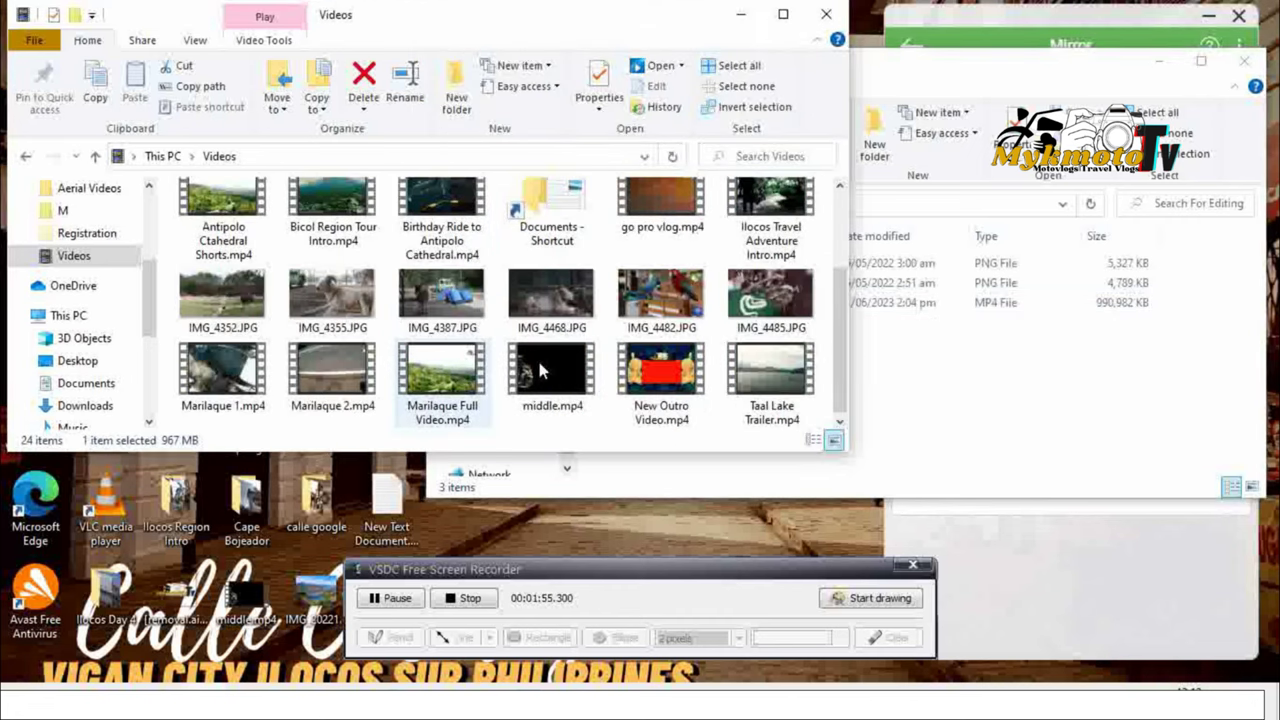
{"action": "scroll", "coordinate": [470, 405], "scroll_direction": "up", "scroll_amount": 5}
{"action": "scroll", "coordinate": [560, 372], "scroll_direction": "down", "scroll_amount": 1}
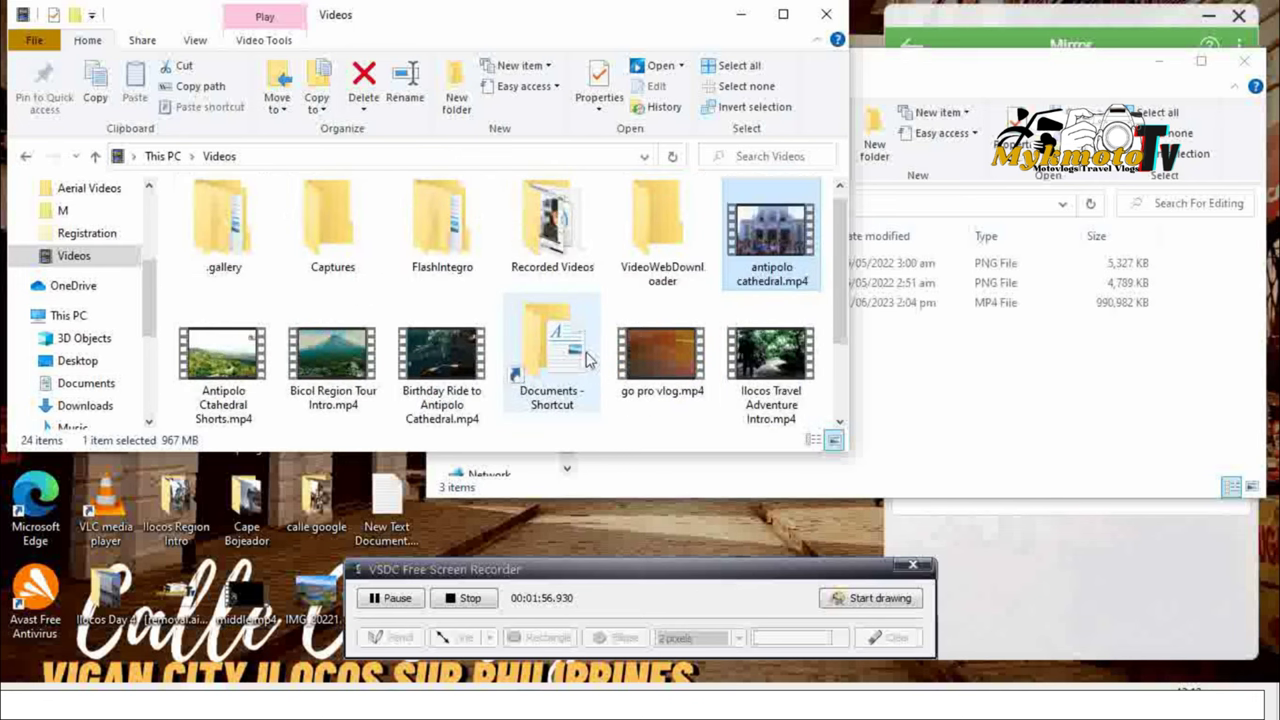
{"action": "left_click", "coordinate": [255, 372]}
{"action": "left_click_drag", "start_coordinate": [236, 356], "coordinate": [957, 415]}
{"action": "left_click", "coordinate": [957, 415]}
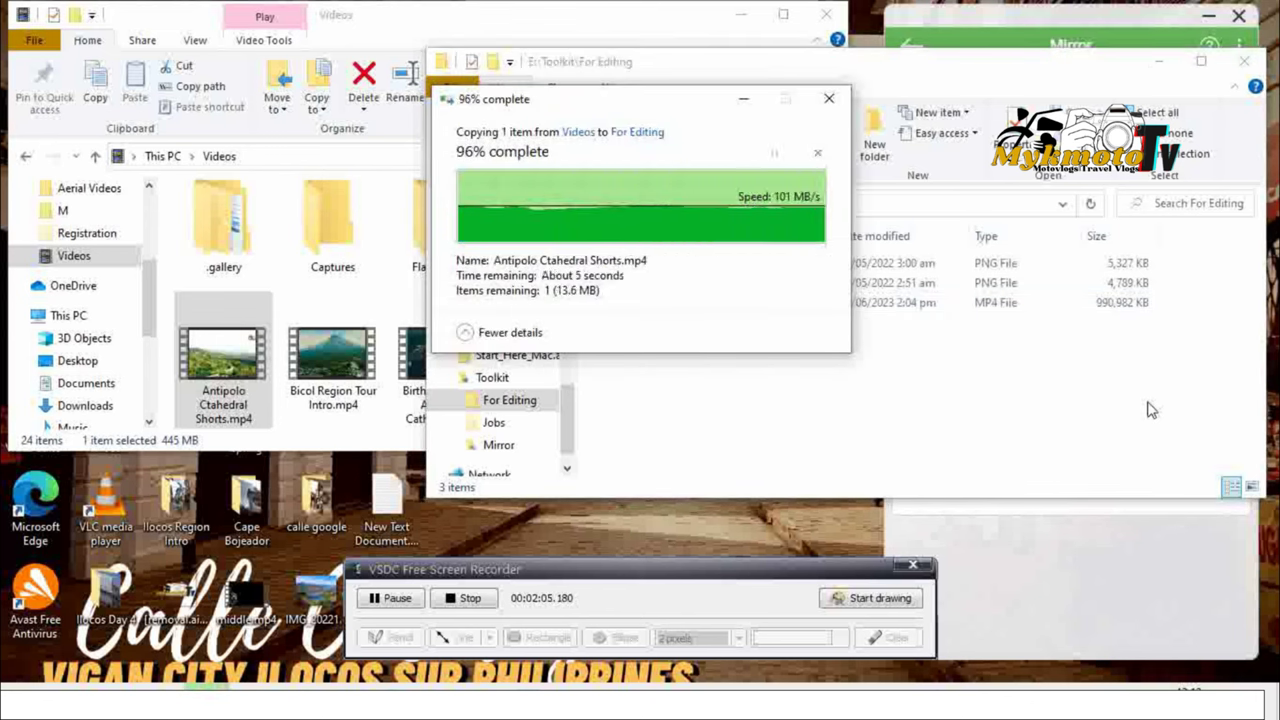
{"action": "left_click", "coordinate": [443, 23]}
{"action": "scroll", "coordinate": [390, 315], "scroll_direction": "down", "scroll_amount": 3}
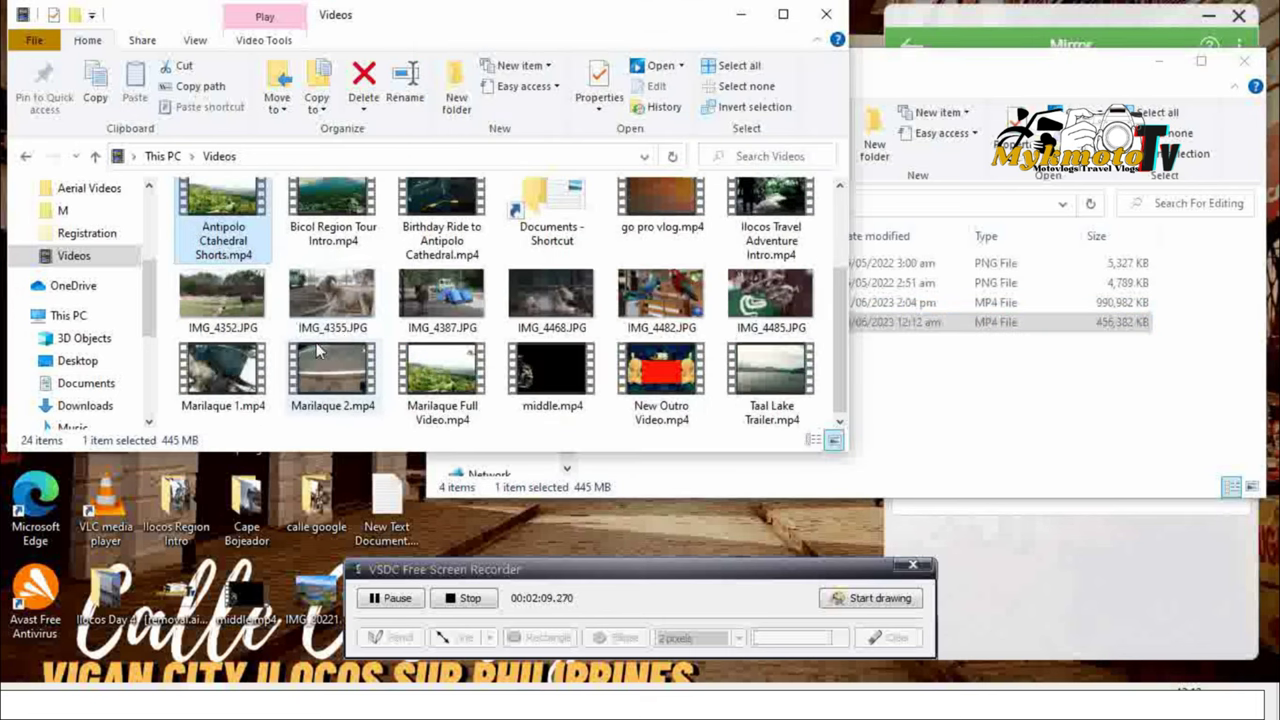
Step: Minimise the Videos and For Editing windows, revealing the Secure Drive (Locked) images folder
{"action": "left_click", "coordinate": [741, 14]}
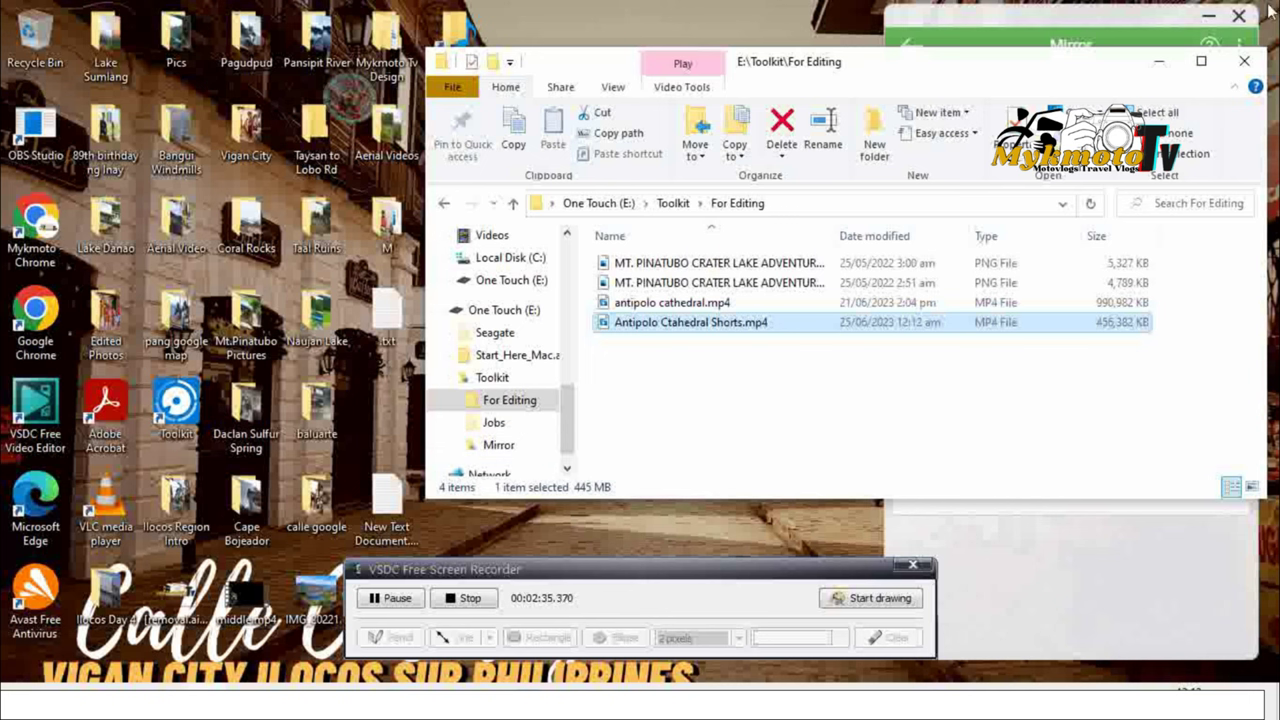
{"action": "left_click", "coordinate": [1158, 62]}
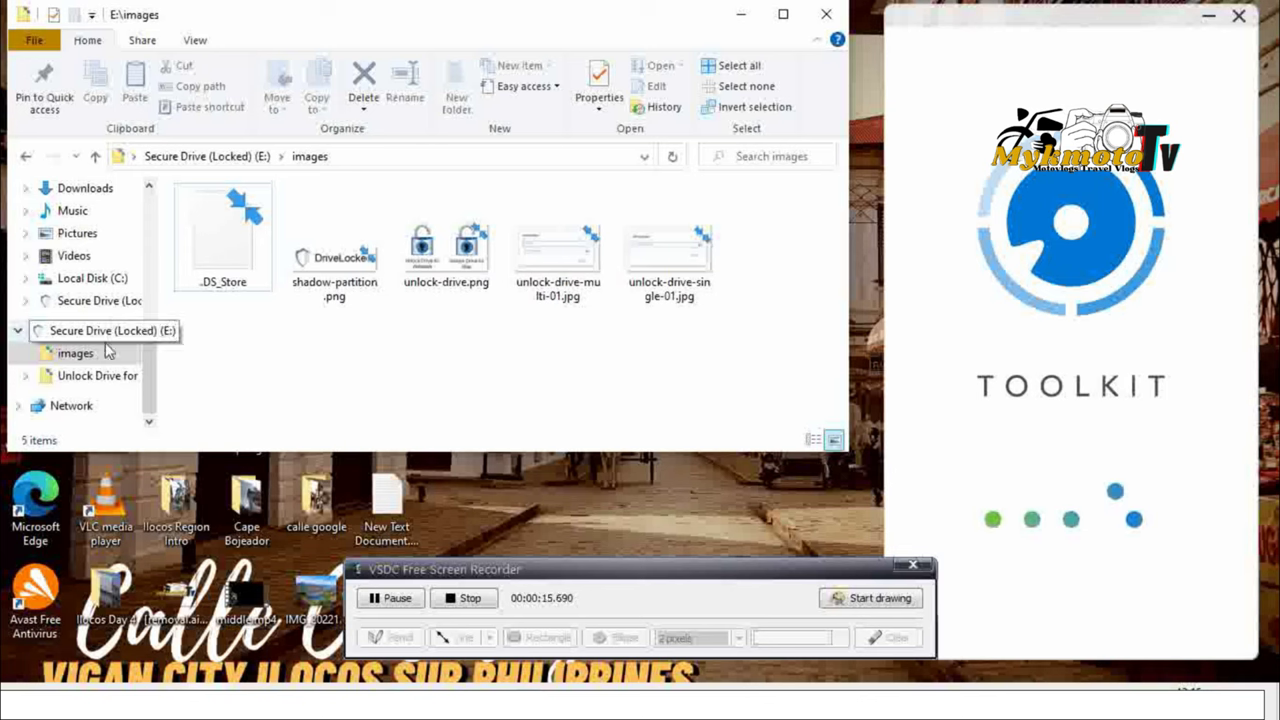
Step: Enter the drive password in the Unlock One Touch dialog and unlock the drive
{"action": "scroll", "coordinate": [97, 390], "scroll_direction": "up", "scroll_amount": 1}
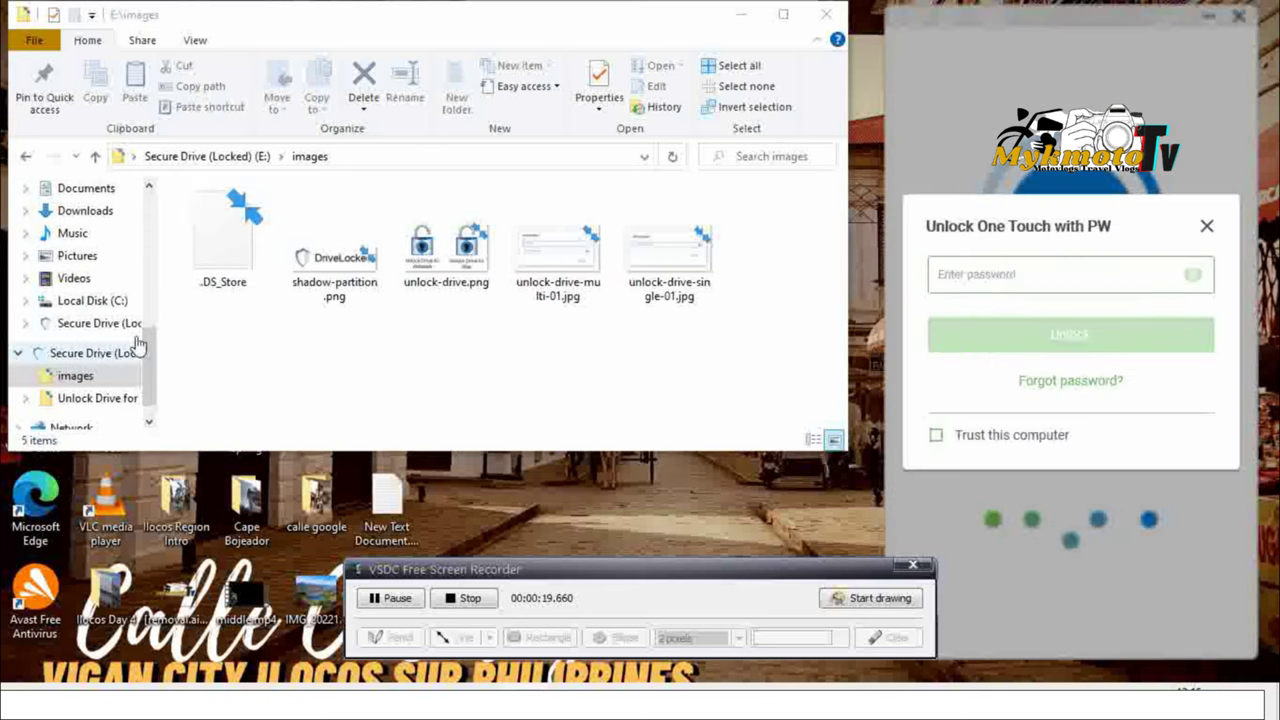
{"action": "left_click", "coordinate": [745, 16]}
{"action": "left_click", "coordinate": [1006, 278]}
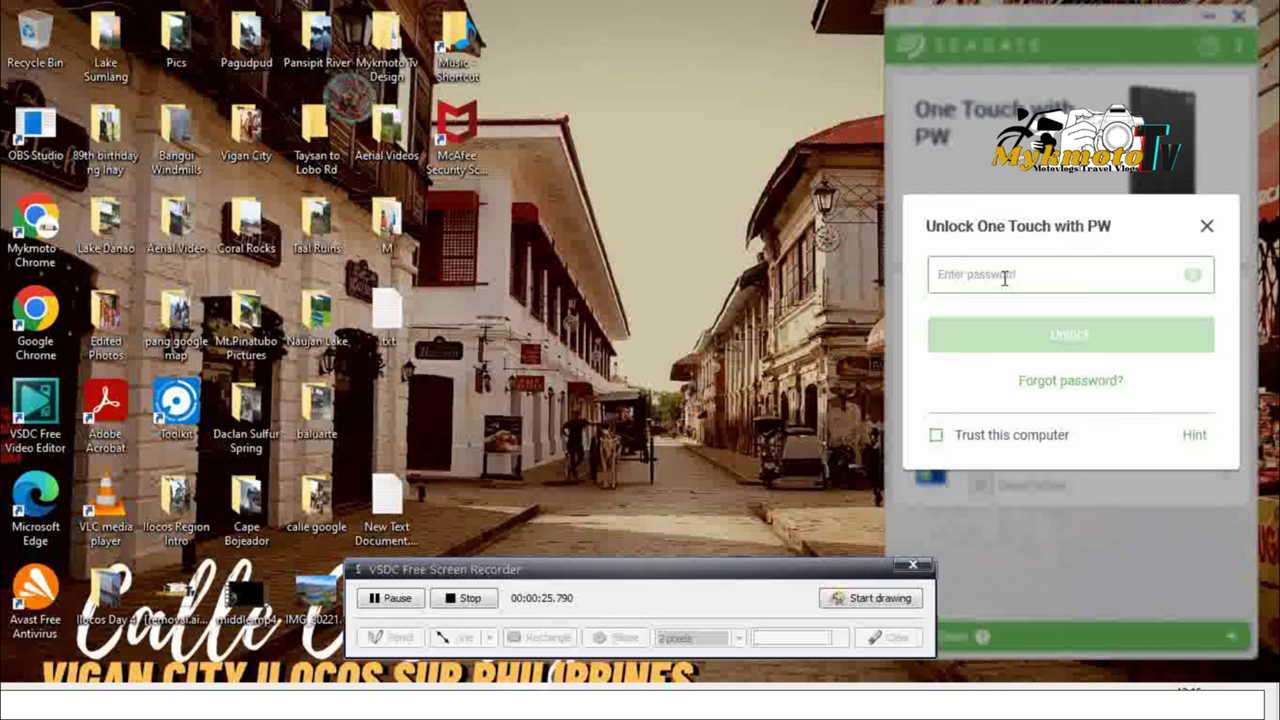
{"action": "mouse_move", "coordinate": [1196, 436]}
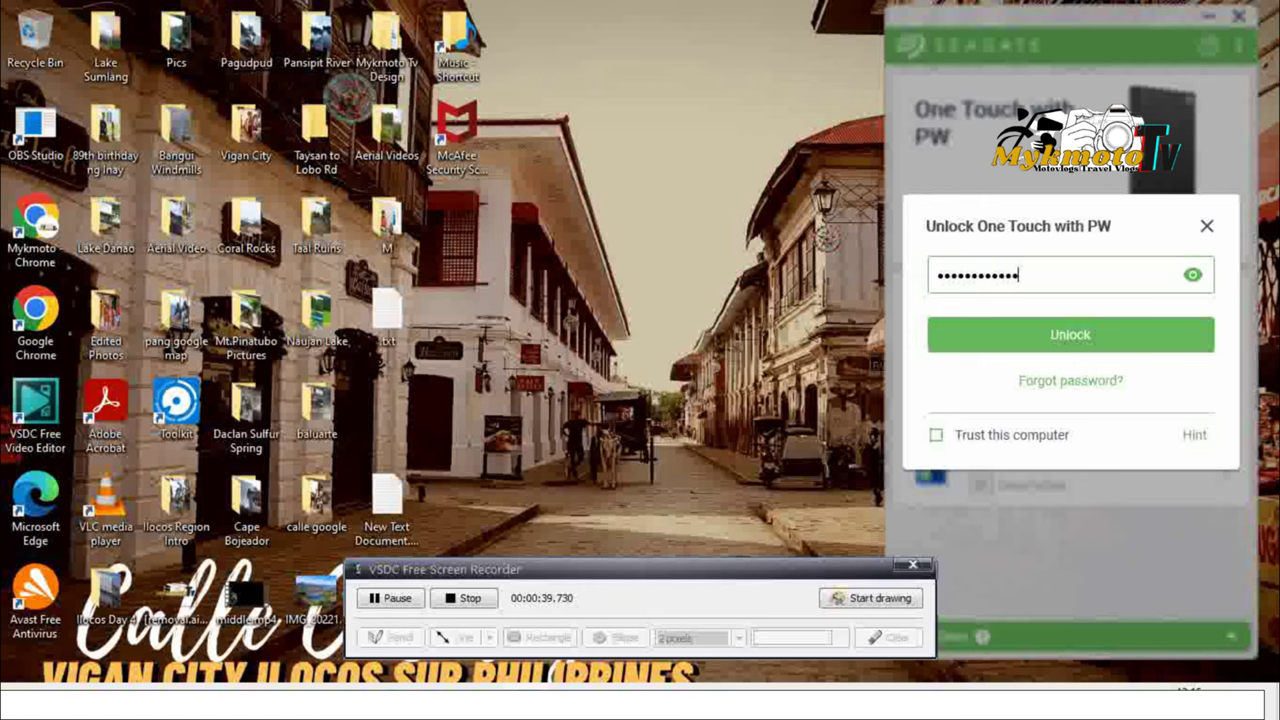
{"action": "left_click", "coordinate": [1088, 338]}
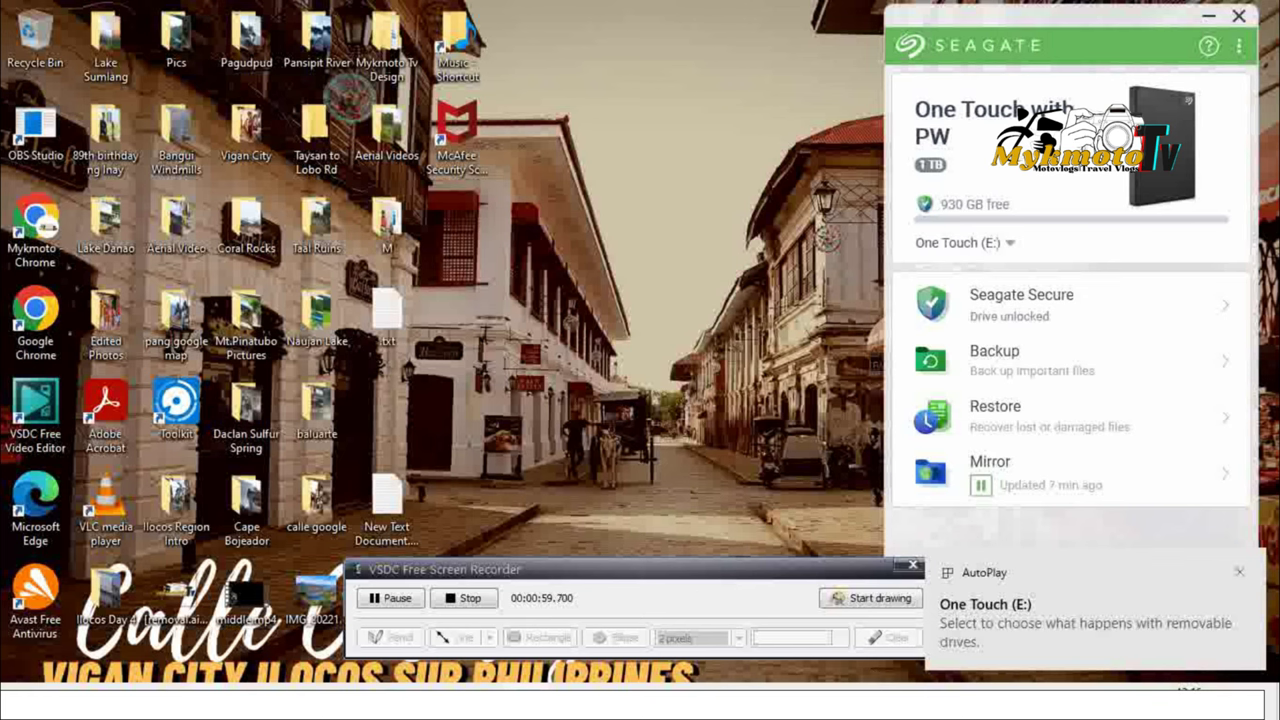
Step: Browse the unlocked One Touch (E:) drive and open SerialNumber.xml from Seagate\Registration
{"action": "key", "text": "super+e"}
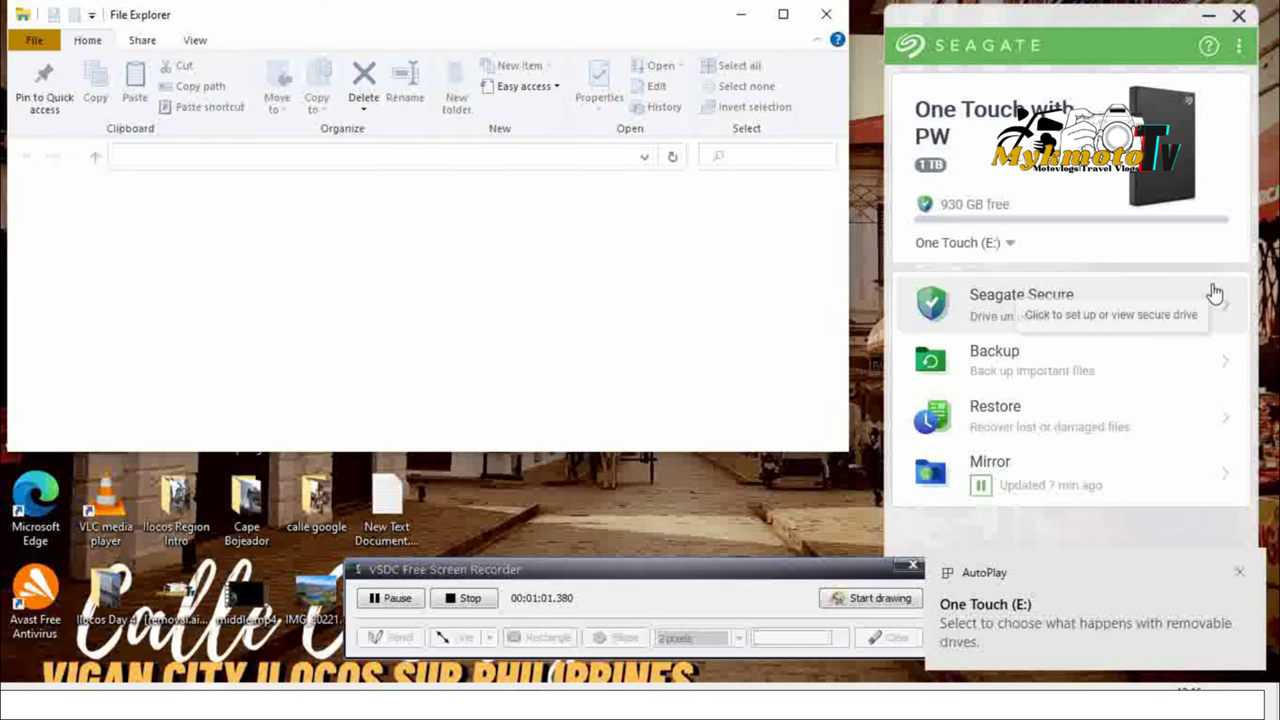
{"action": "scroll", "coordinate": [80, 300], "scroll_direction": "down", "scroll_amount": 7}
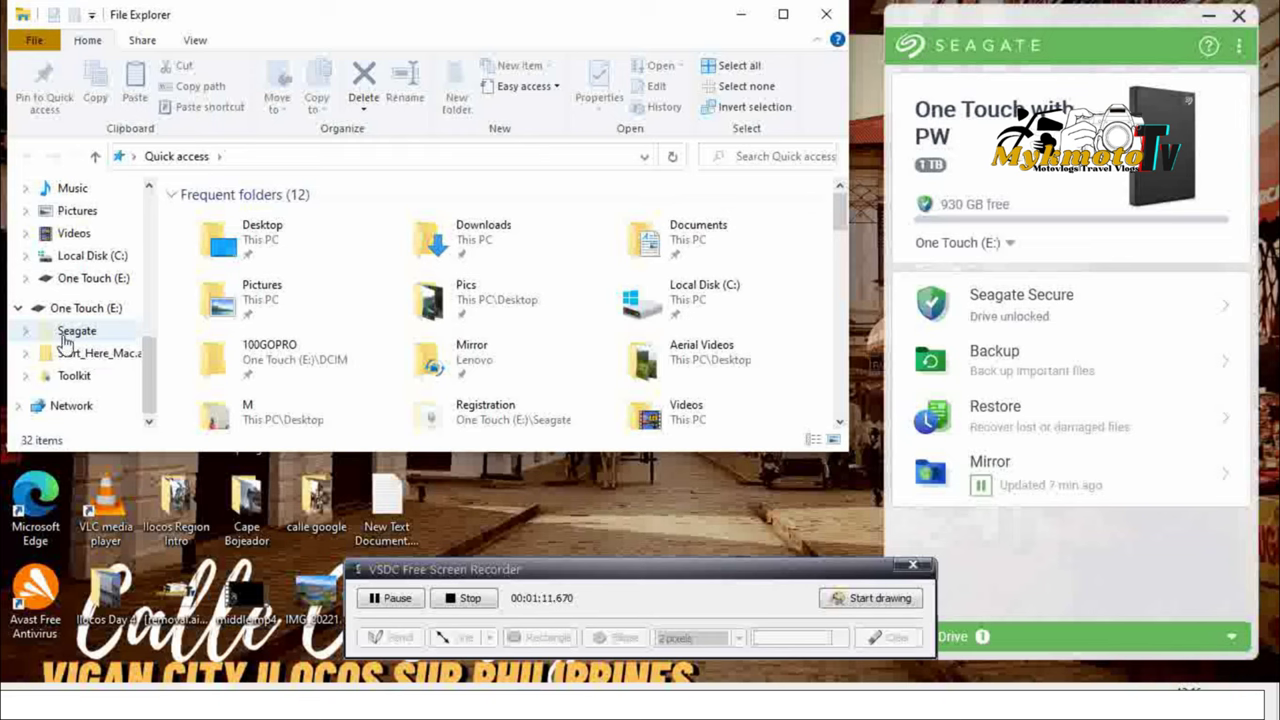
{"action": "left_click", "coordinate": [64, 338]}
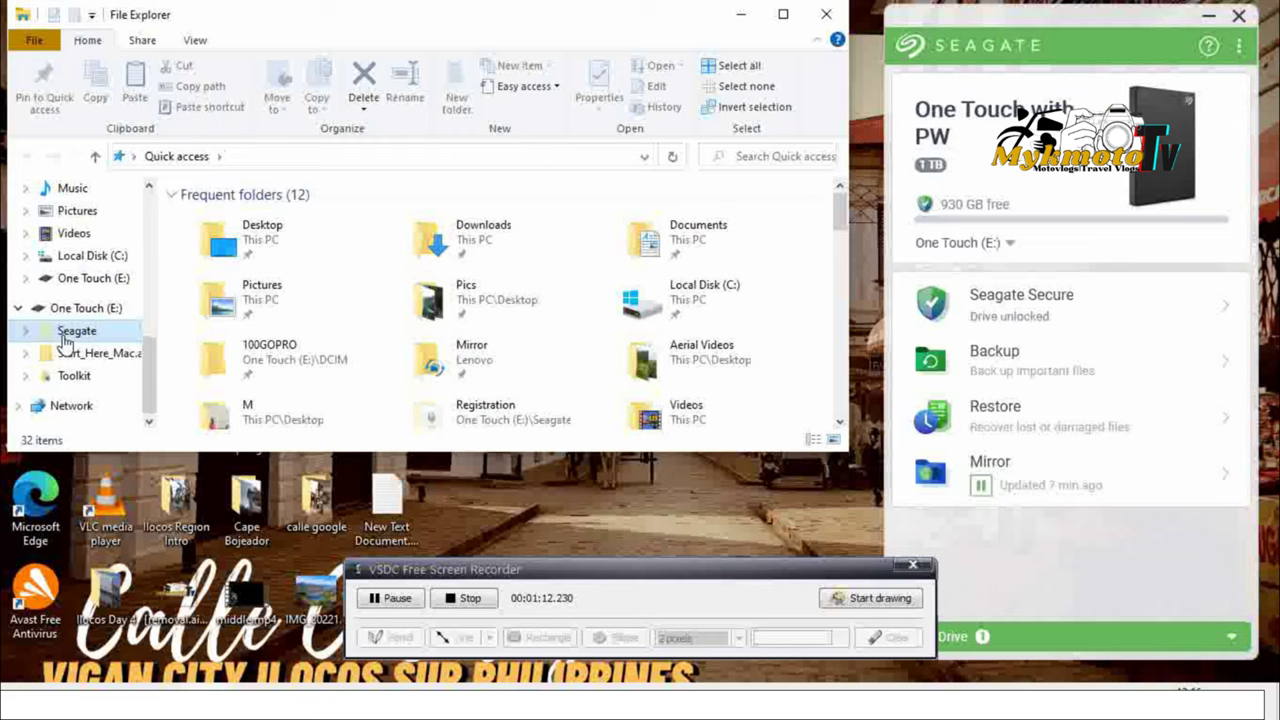
{"action": "left_click", "coordinate": [75, 387]}
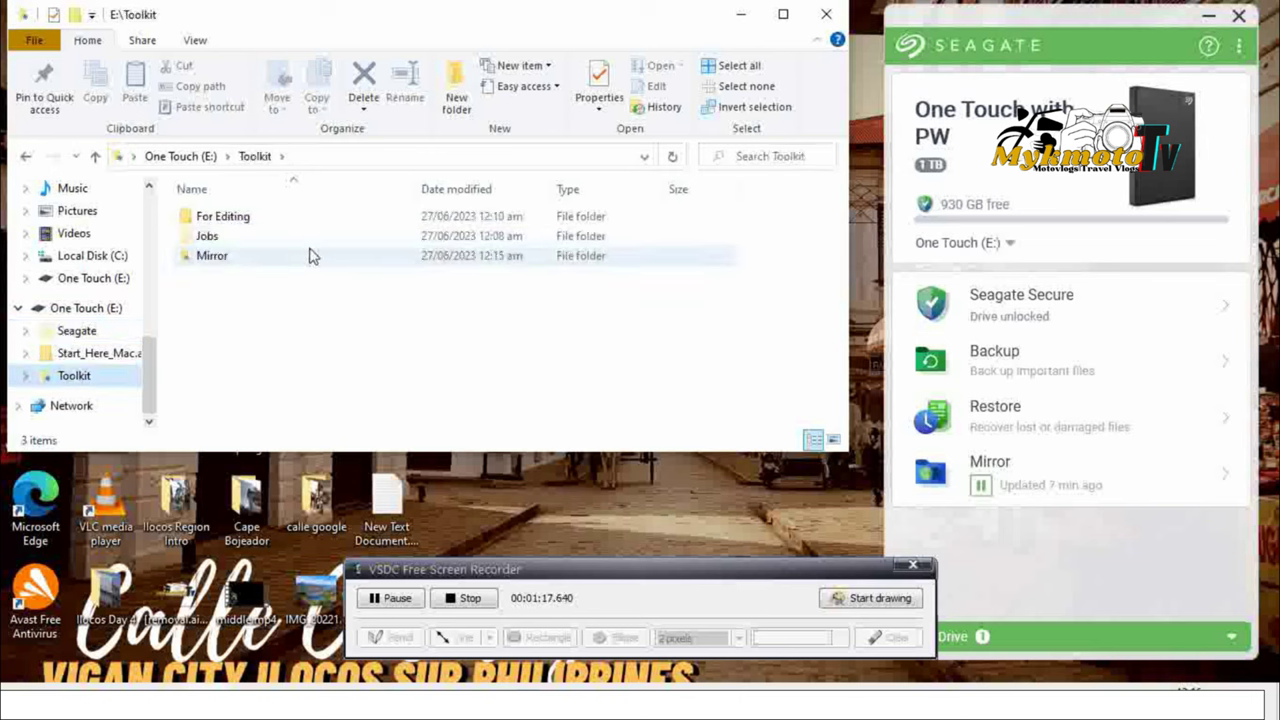
{"action": "double_click", "coordinate": [226, 217]}
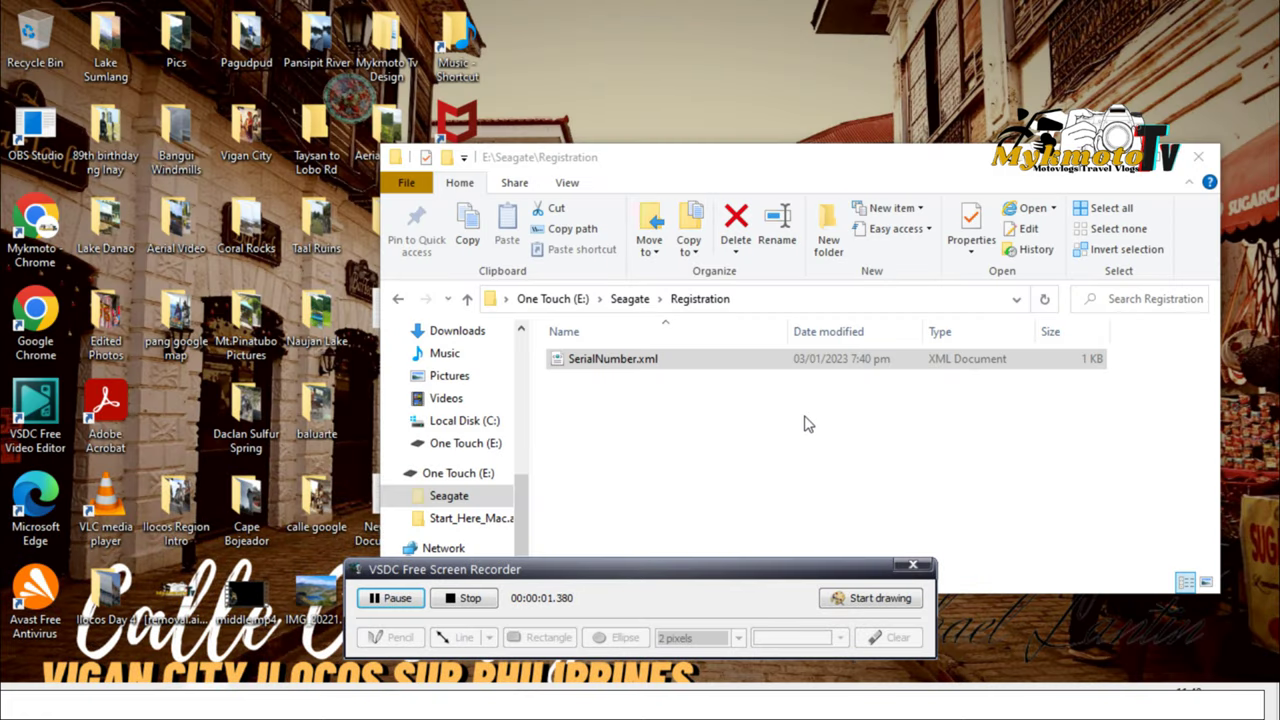
{"action": "left_click", "coordinate": [737, 360]}
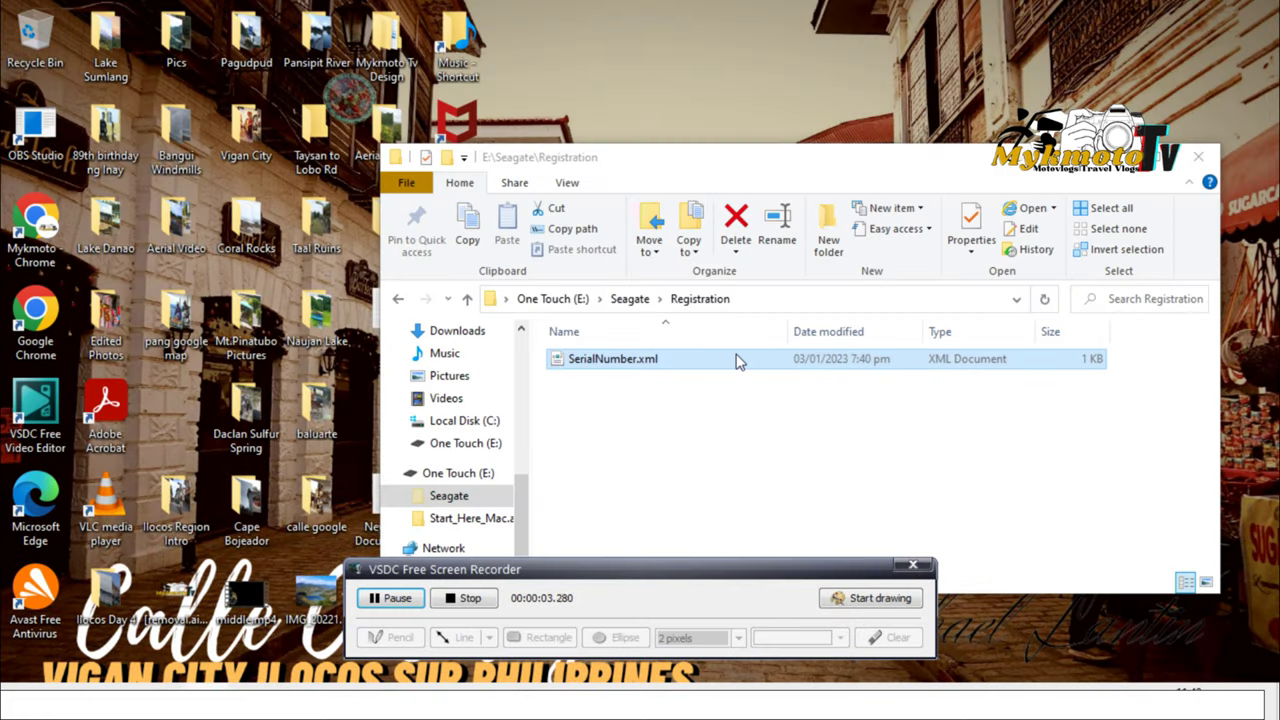
{"action": "double_click", "coordinate": [737, 360]}
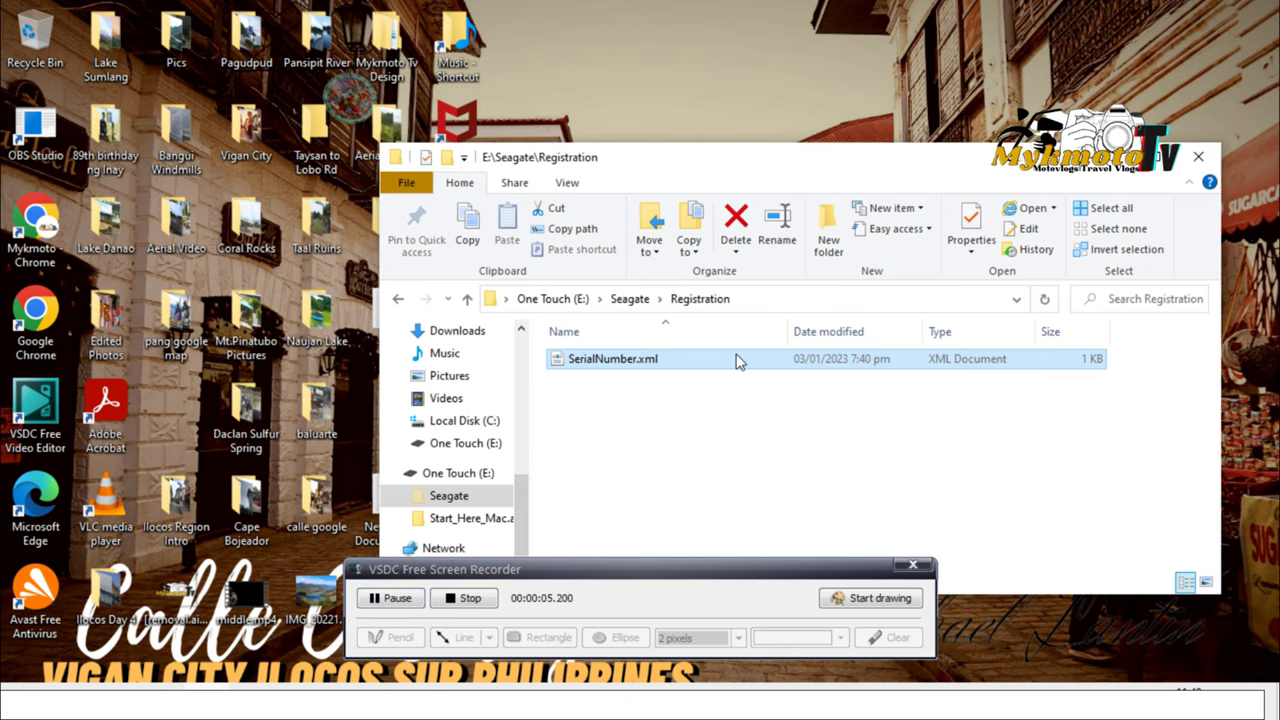